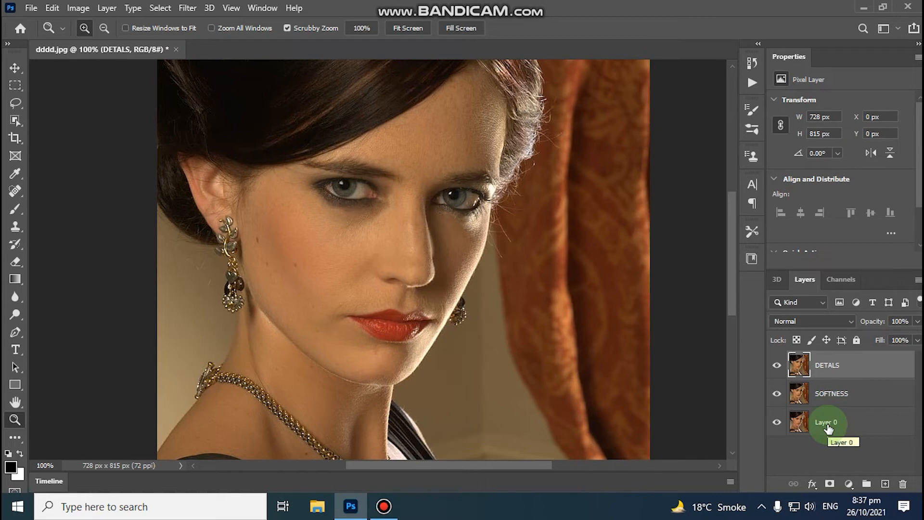
# Convert the DETALS and SOFTNESS layers to separate smart objects
pyautogui.rightClick(852, 370)
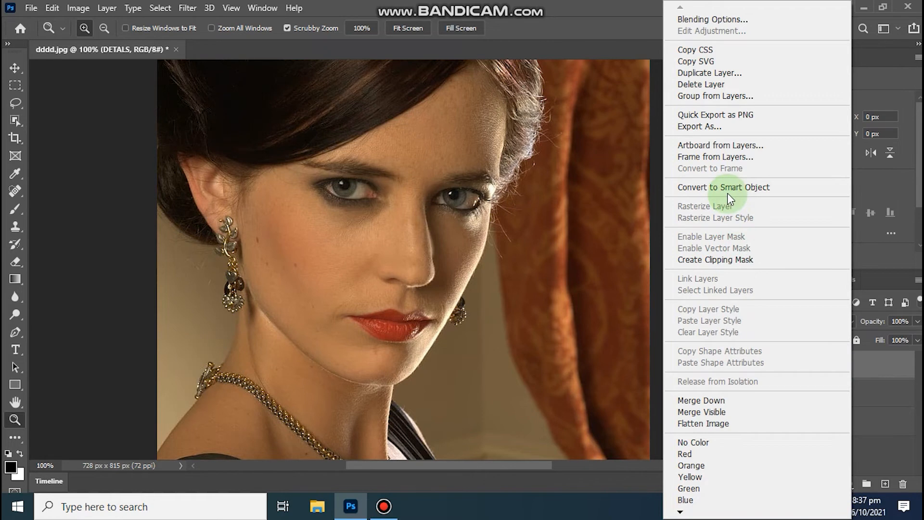
pyautogui.click(726, 193)
pyautogui.click(840, 393)
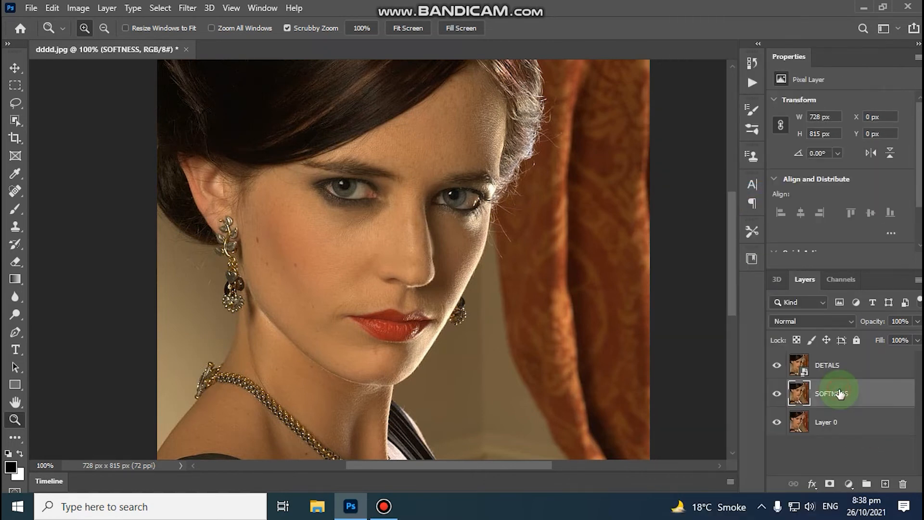
pyautogui.rightClick(839, 390)
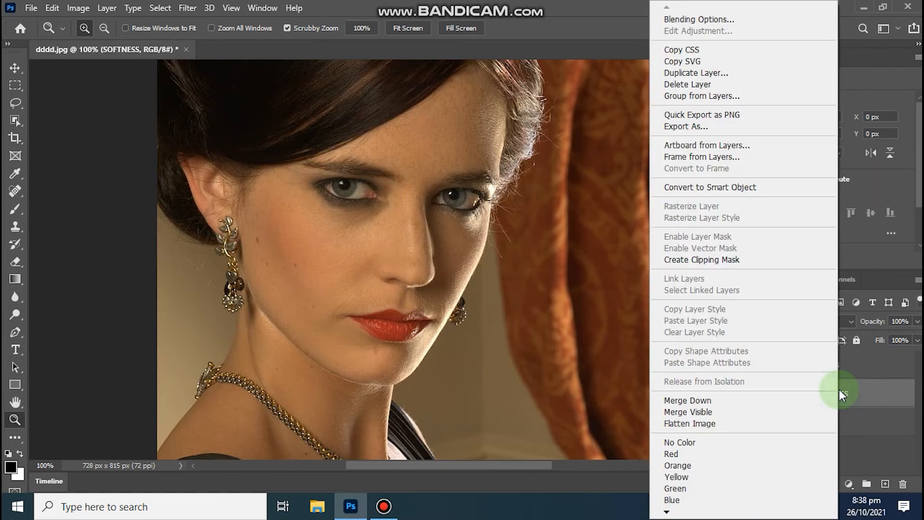
pyautogui.click(731, 193)
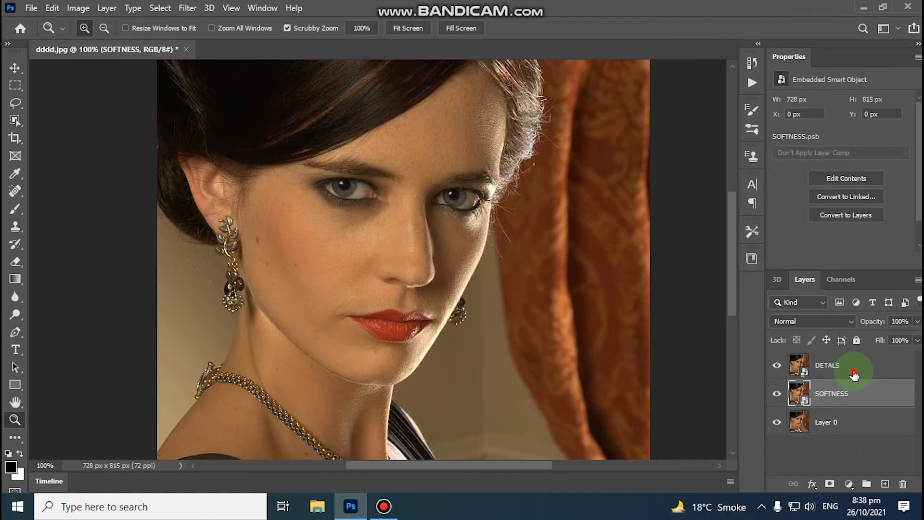
# Apply a High Pass filter with a small radius to the DETALS layer and set its blend mode to Soft Light
pyautogui.click(854, 376)
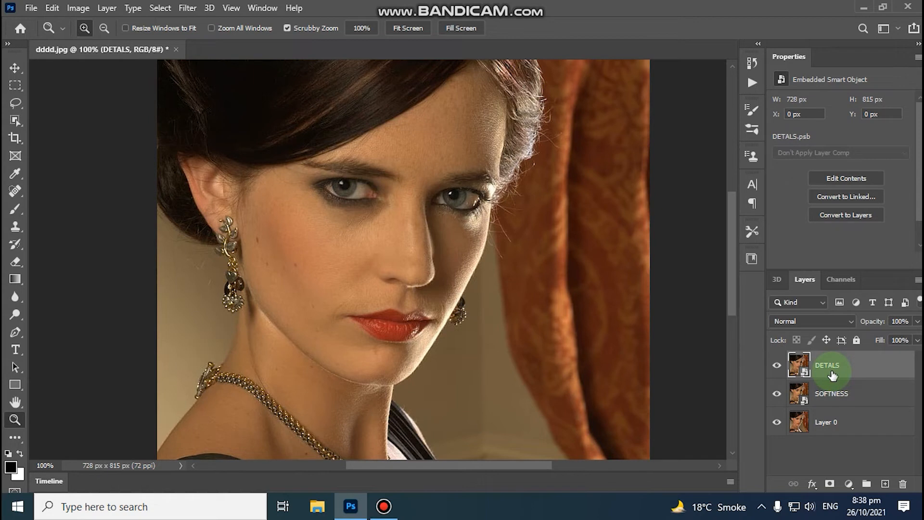
pyautogui.click(188, 10)
pyautogui.moveTo(318, 278)
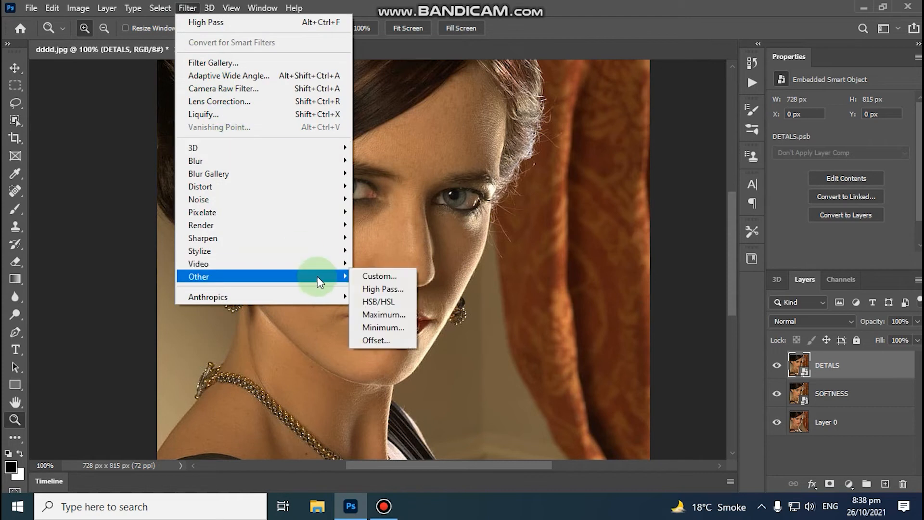
pyautogui.click(379, 288)
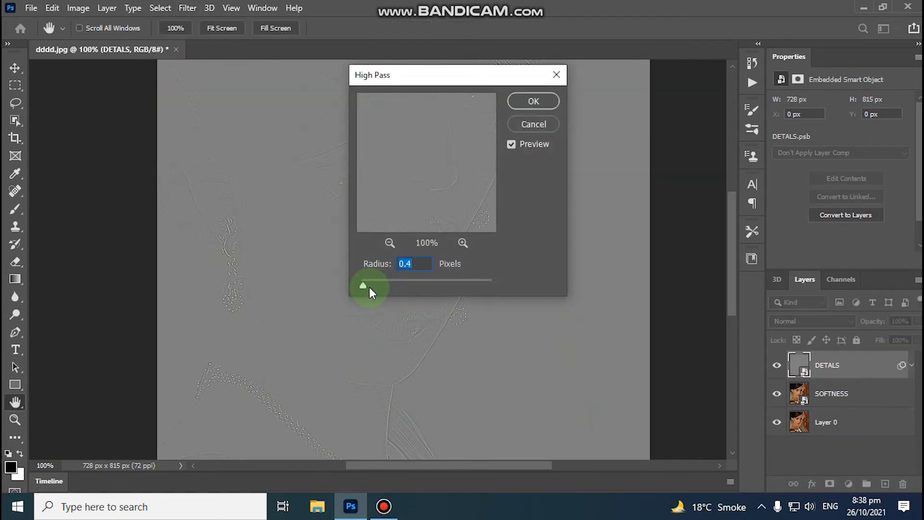
pyautogui.moveTo(366, 287); pyautogui.dragTo(366, 287)
pyautogui.moveTo(366, 287); pyautogui.dragTo(366, 288)
pyautogui.press('z')
pyautogui.click(534, 101)
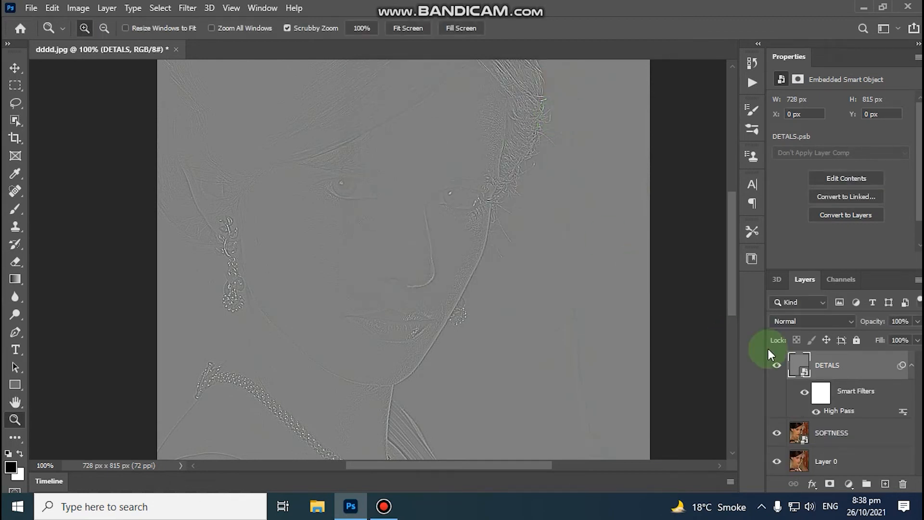
pyautogui.click(801, 322)
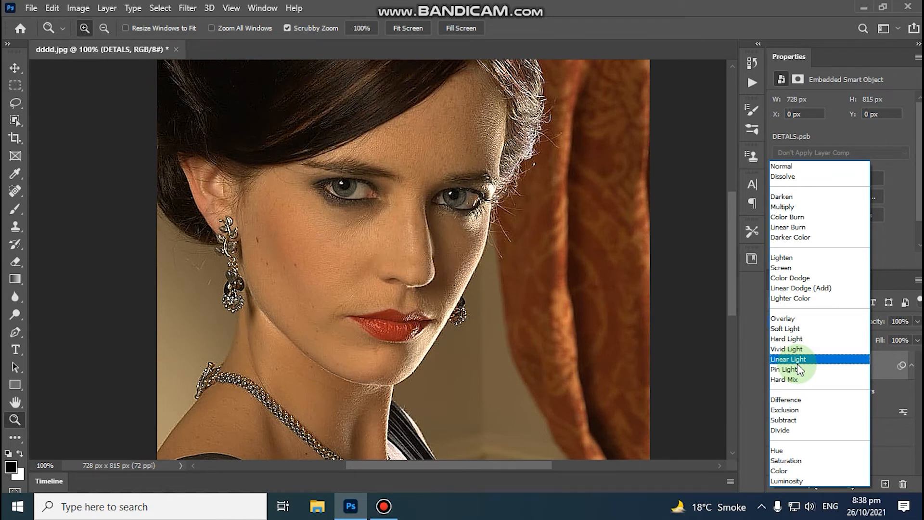
pyautogui.click(796, 331)
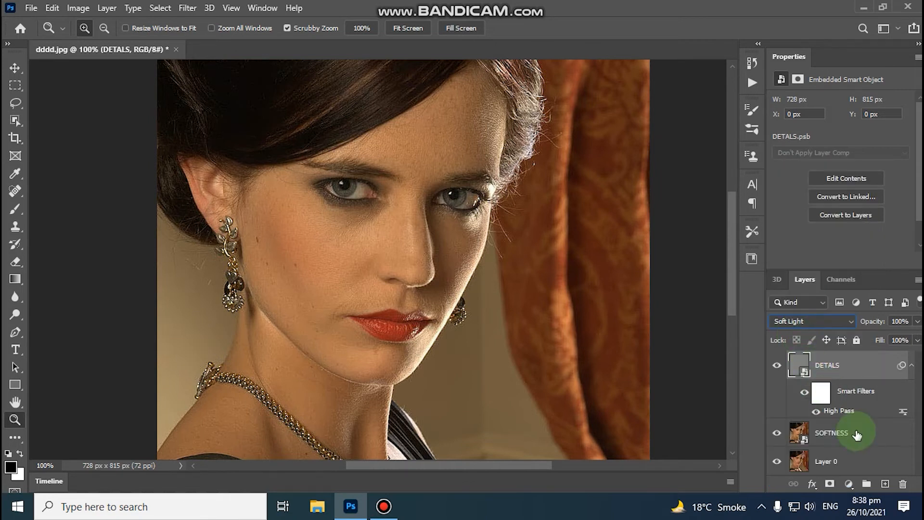
# Apply a Gaussian Blur with a radius of 7.8 pixels to the SOFTNESS layer
pyautogui.click(833, 445)
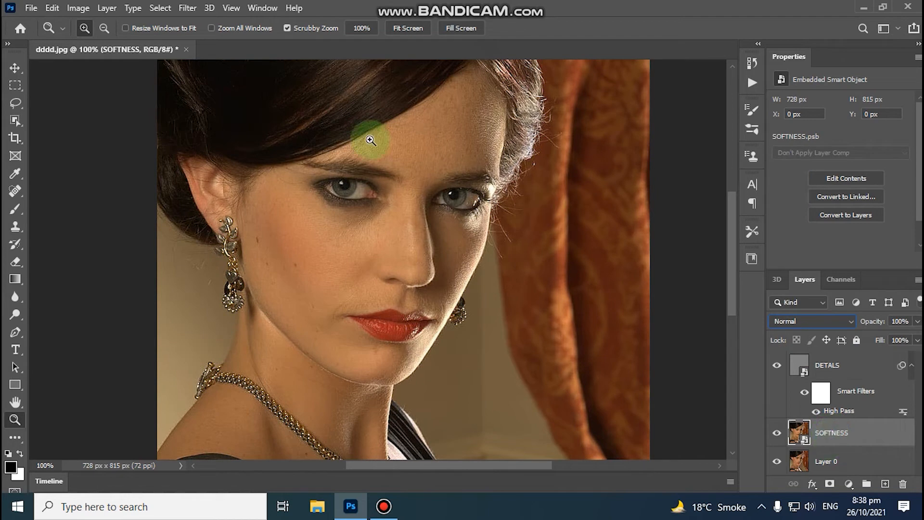
pyautogui.click(187, 8)
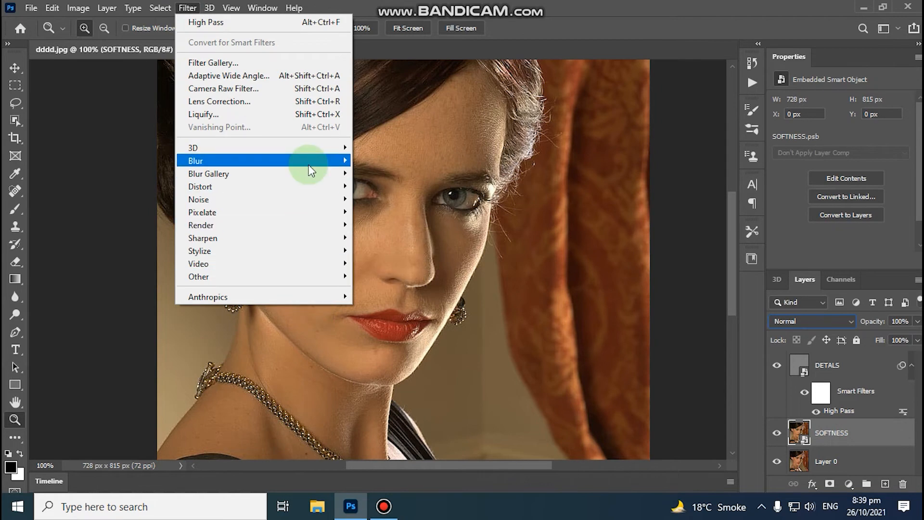
pyautogui.moveTo(311, 168)
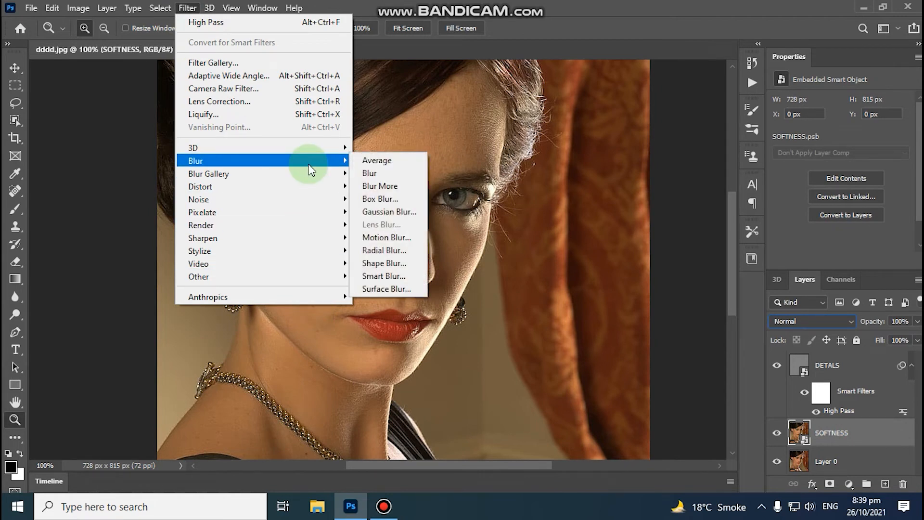
pyautogui.click(403, 213)
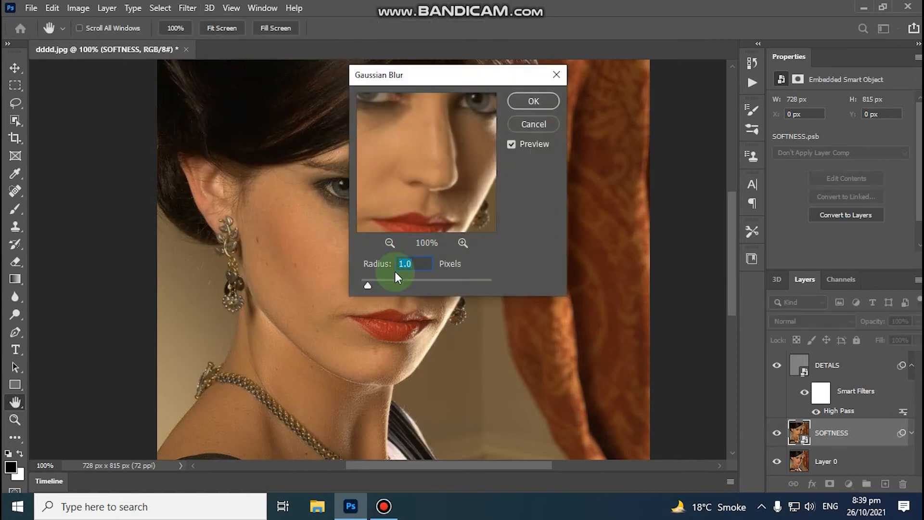
pyautogui.moveTo(421, 176); pyautogui.dragTo(458, 200)
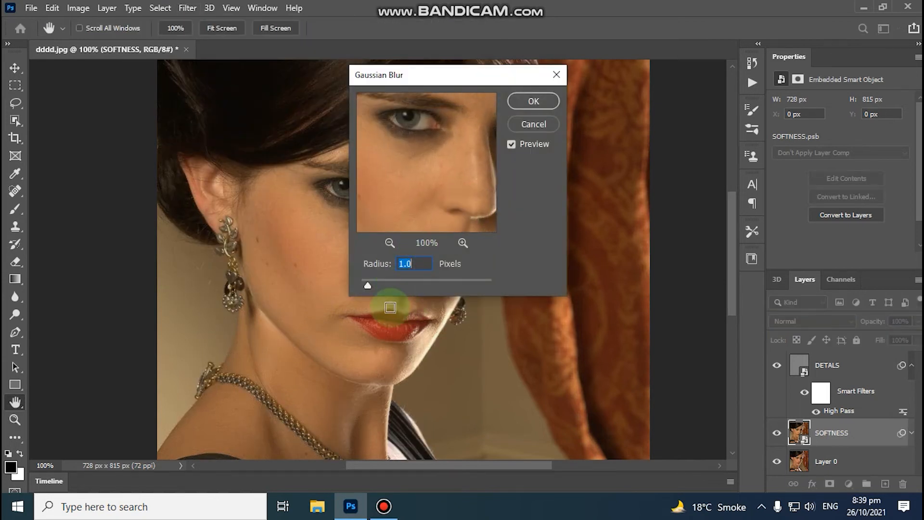
pyautogui.moveTo(369, 287); pyautogui.dragTo(377, 287)
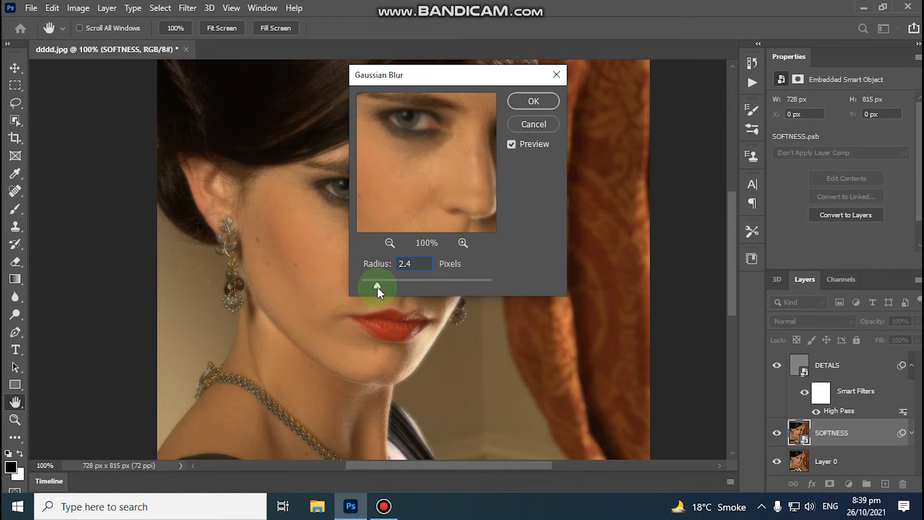
pyautogui.moveTo(379, 287); pyautogui.dragTo(395, 286)
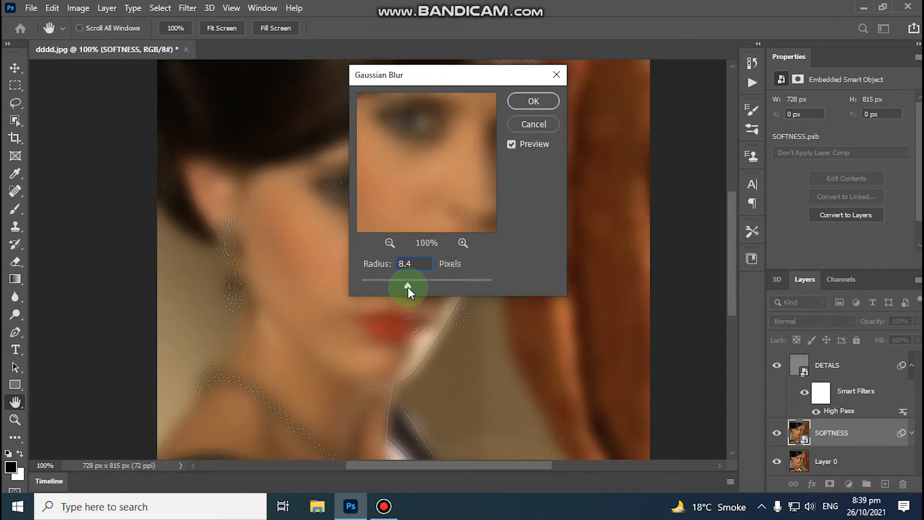
pyautogui.moveTo(406, 288); pyautogui.dragTo(405, 288)
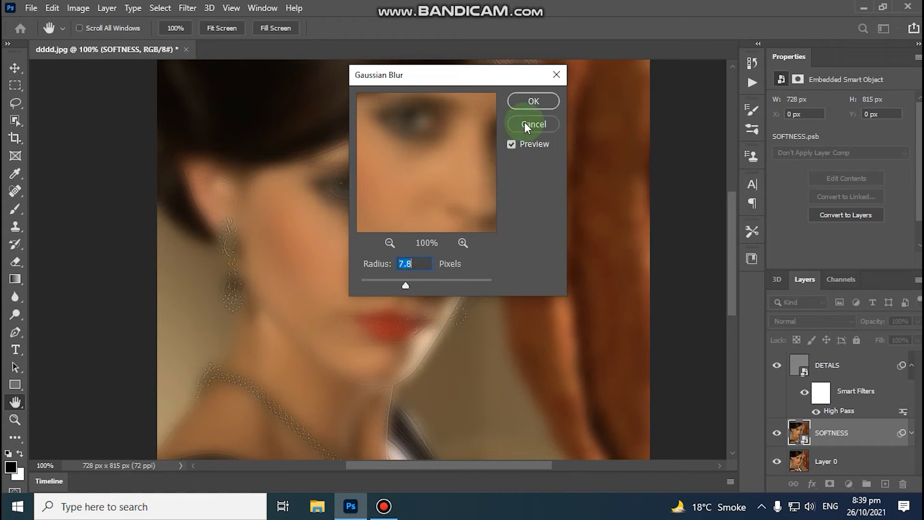
pyautogui.click(539, 101)
pyautogui.press('z')
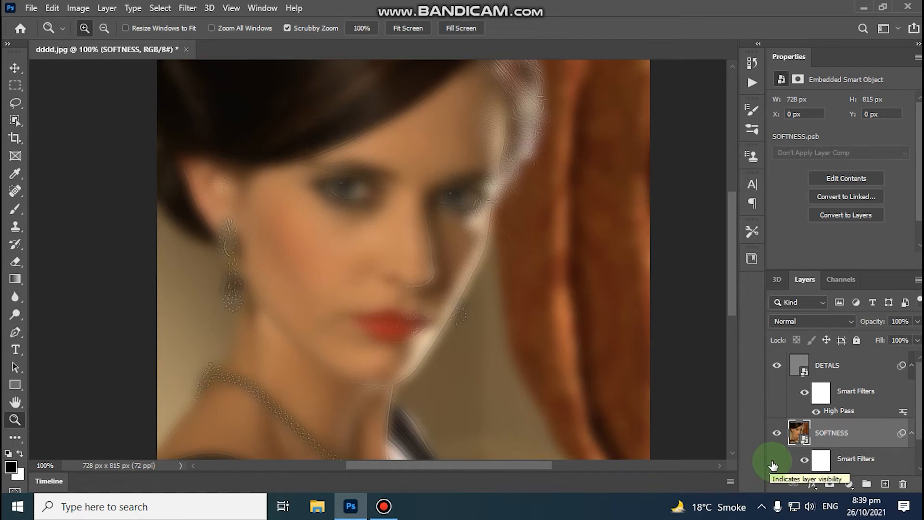
# Group the DETALS and SOFTNESS layers into a new group named AIRBRUASH
pyautogui.click(853, 370)
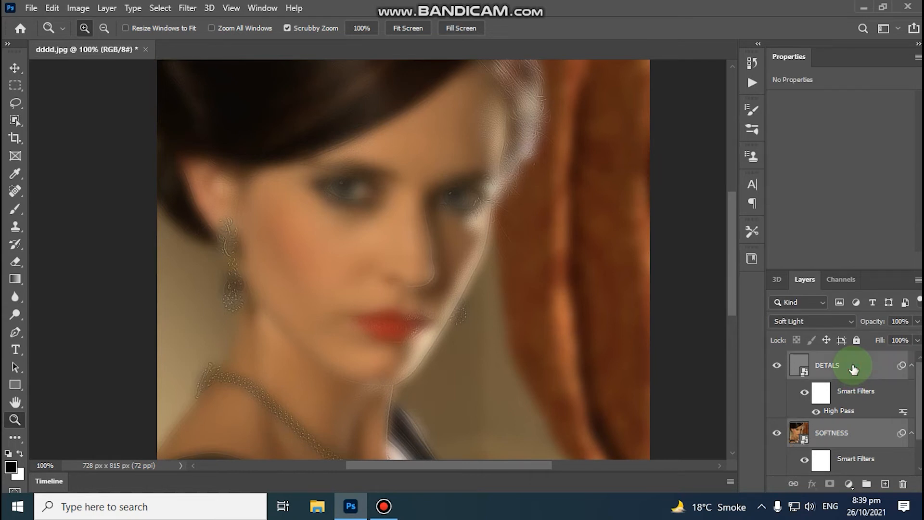
pyautogui.rightClick(854, 370)
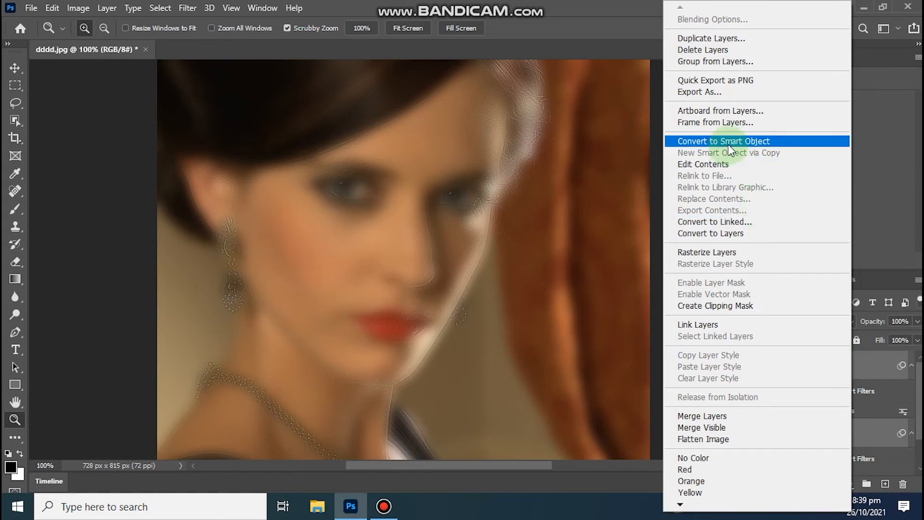
pyautogui.click(709, 63)
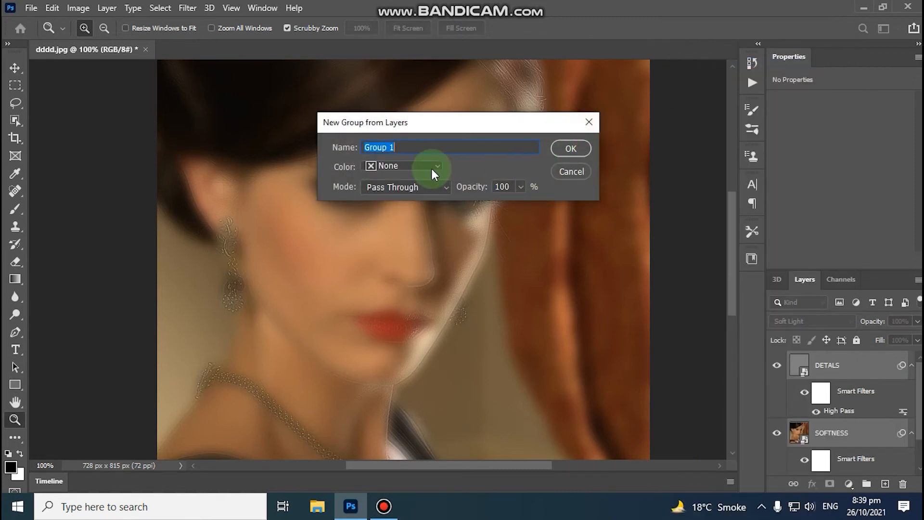
pyautogui.click(433, 152)
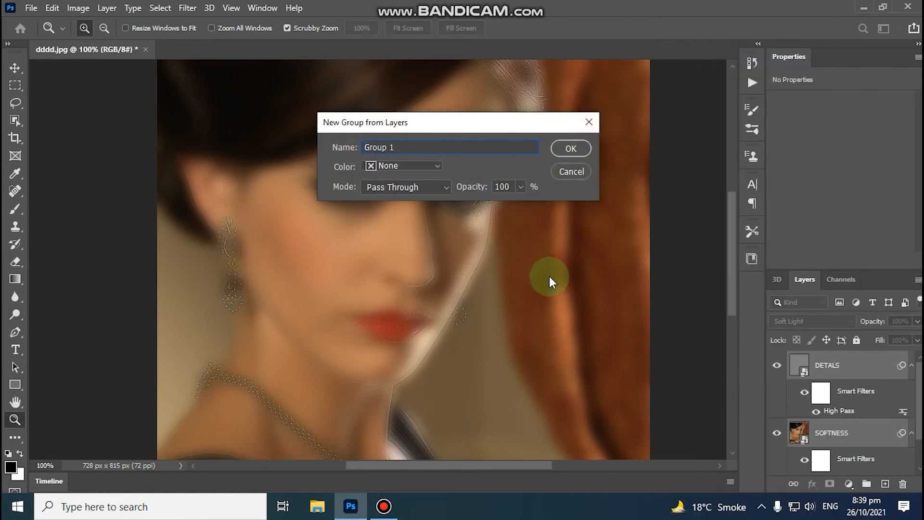
pyautogui.press('BackSpace')
pyautogui.press('BackSpace')
pyautogui.press('BackSpace')
pyautogui.press('BackSpace')
pyautogui.press('BackSpace')
pyautogui.press('BackSpace')
pyautogui.press('BackSpace')
pyautogui.write('AIR')
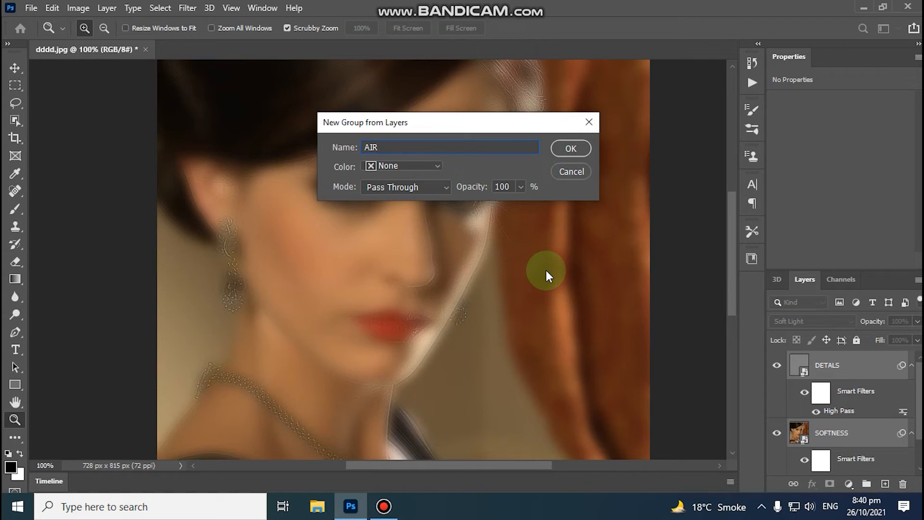
pyautogui.write('BRU')
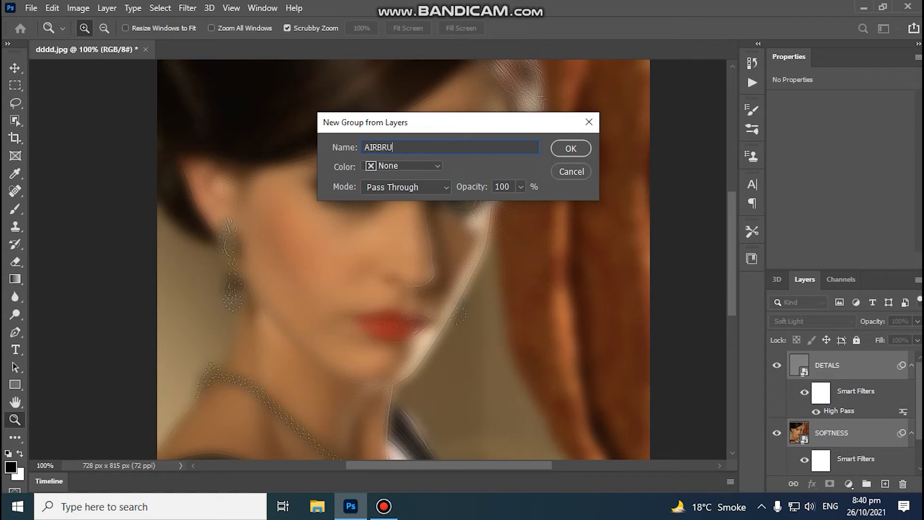
pyautogui.write('ASH')
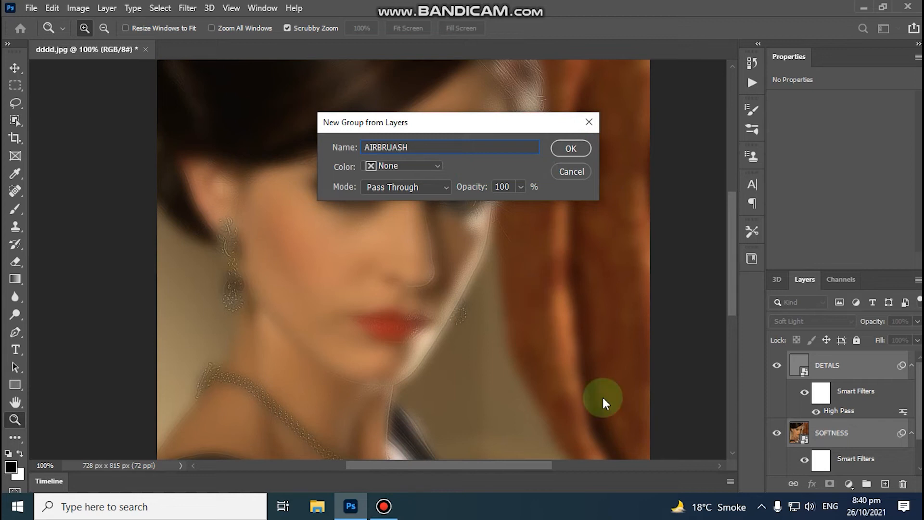
pyautogui.click(573, 153)
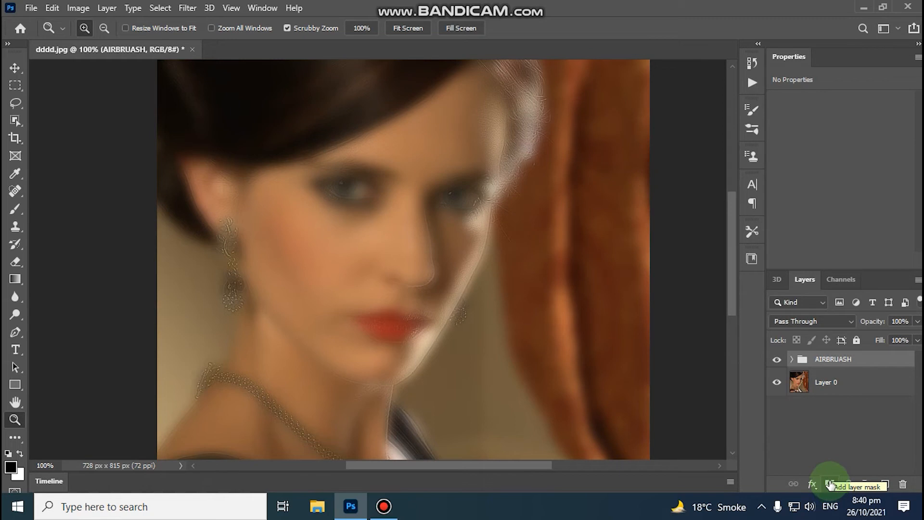
# Add a black layer mask that hides the AIRBRUASH group, and set the Brush tool to a 61 px size
pyautogui.press('alt')
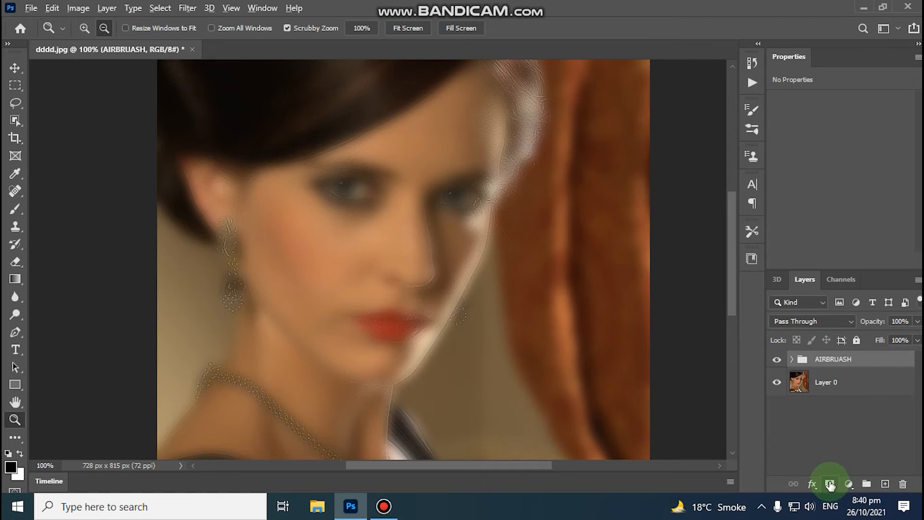
pyautogui.keyDown('alt'); pyautogui.click(829, 485); pyautogui.keyUp('alt')
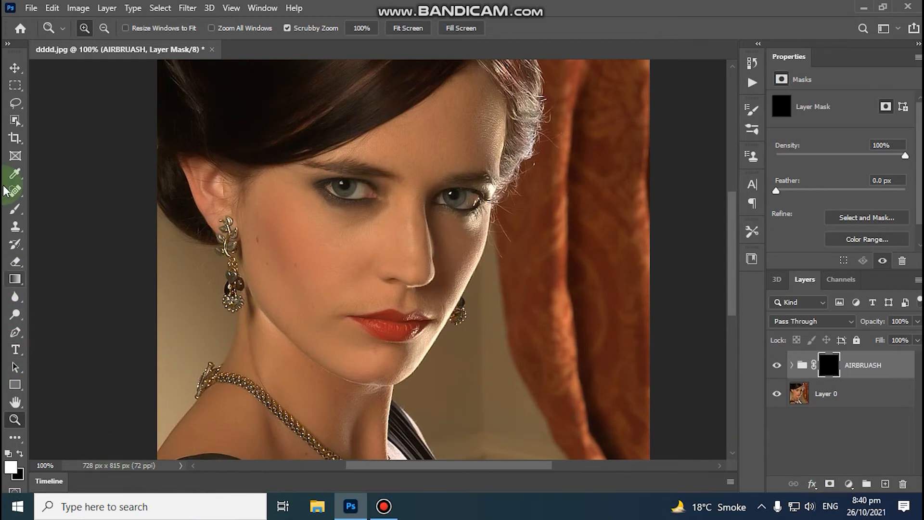
pyautogui.click(16, 211)
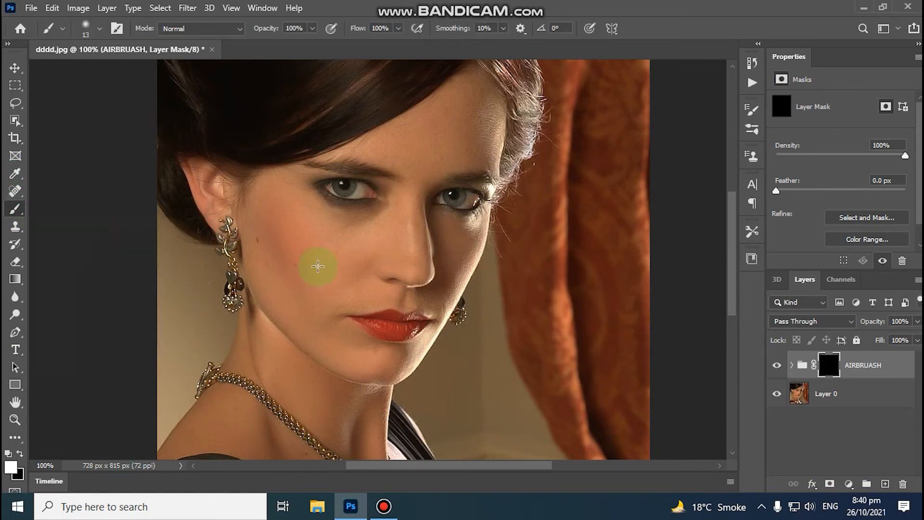
pyautogui.rightClick(317, 266)
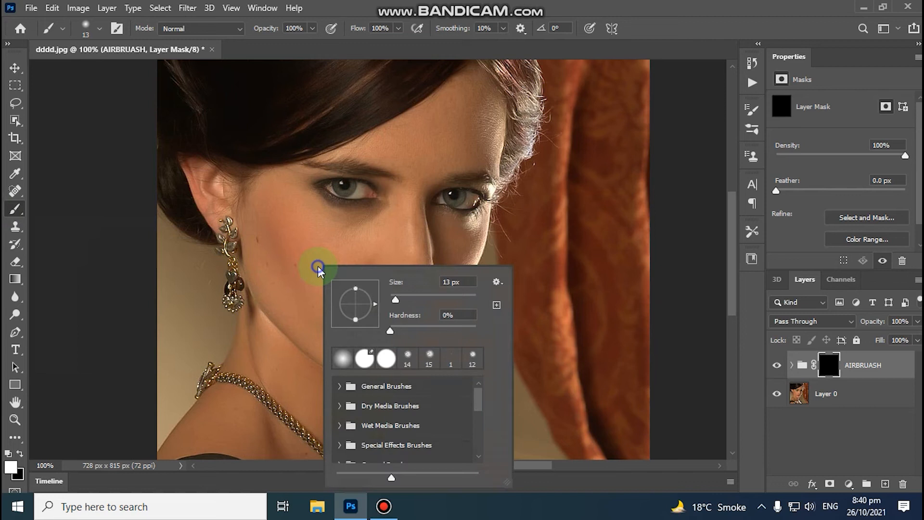
pyautogui.click(427, 292)
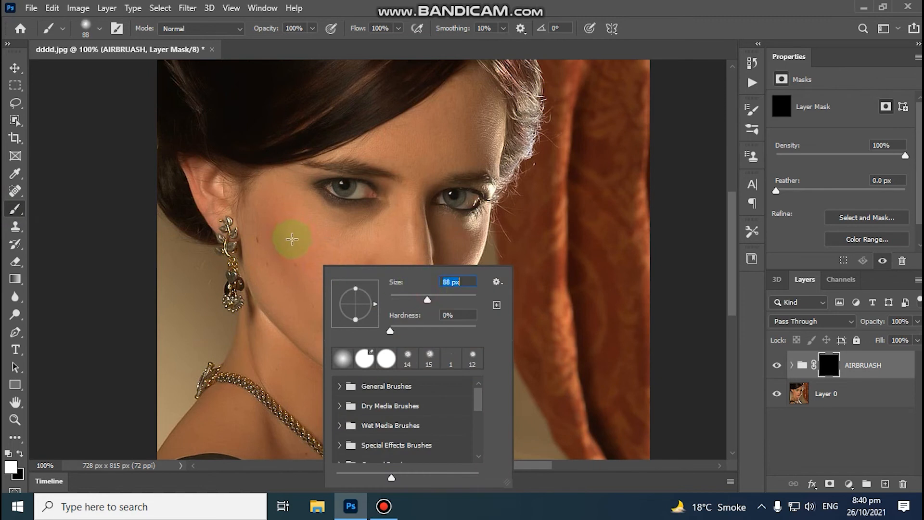
pyautogui.click(416, 292)
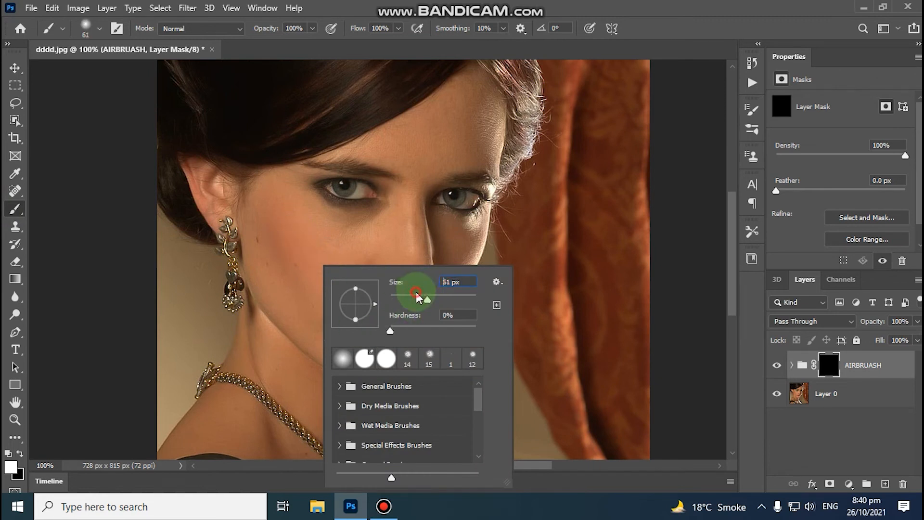
pyautogui.click(306, 227)
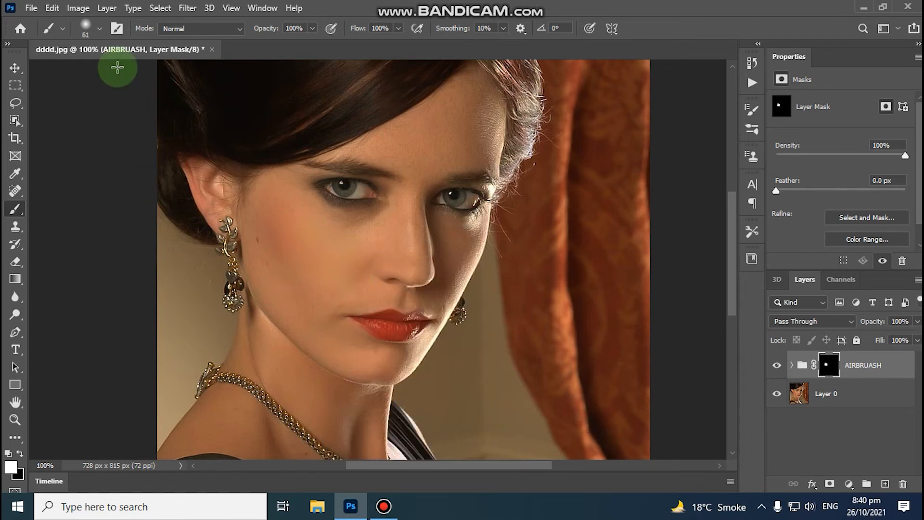
pyautogui.click(56, 8)
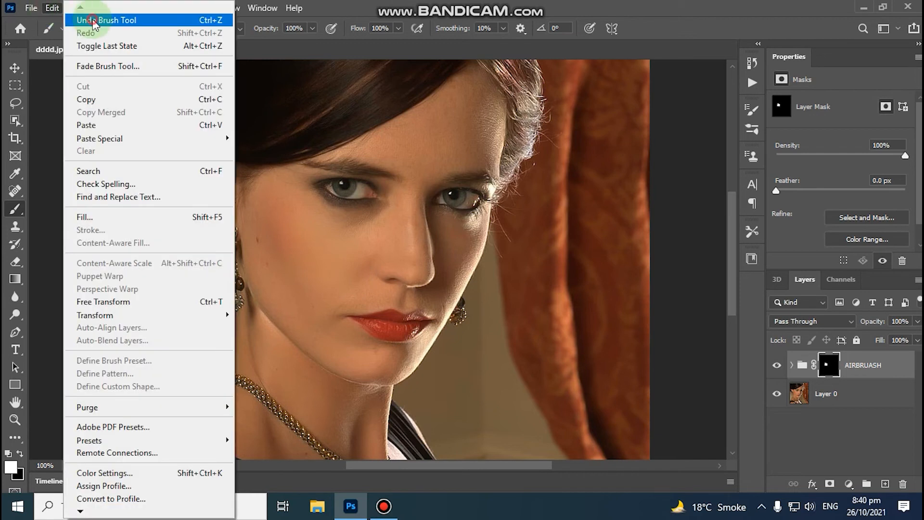
pyautogui.click(77, 20)
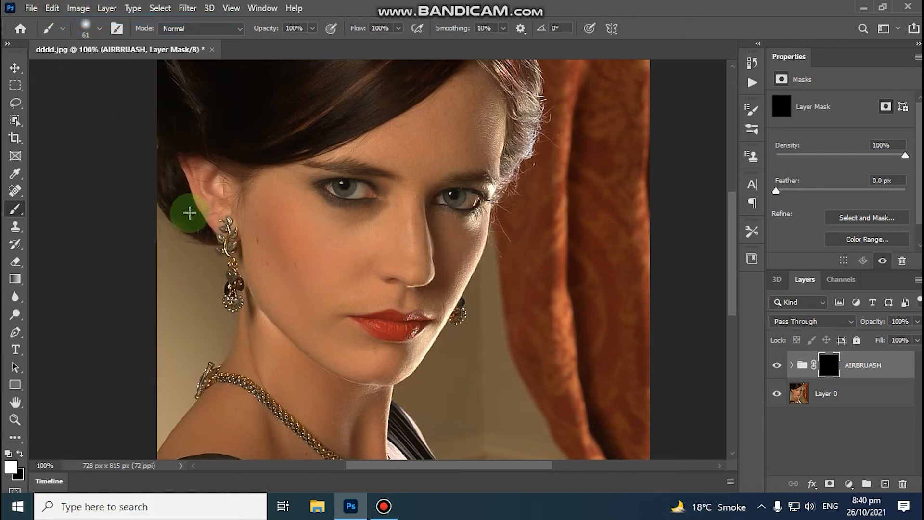
# Paint white on the AIRBRUASH group mask over the face and neck skin with the brush at 46% opacity and 61% flow
pyautogui.click(313, 28)
pyautogui.click(280, 44)
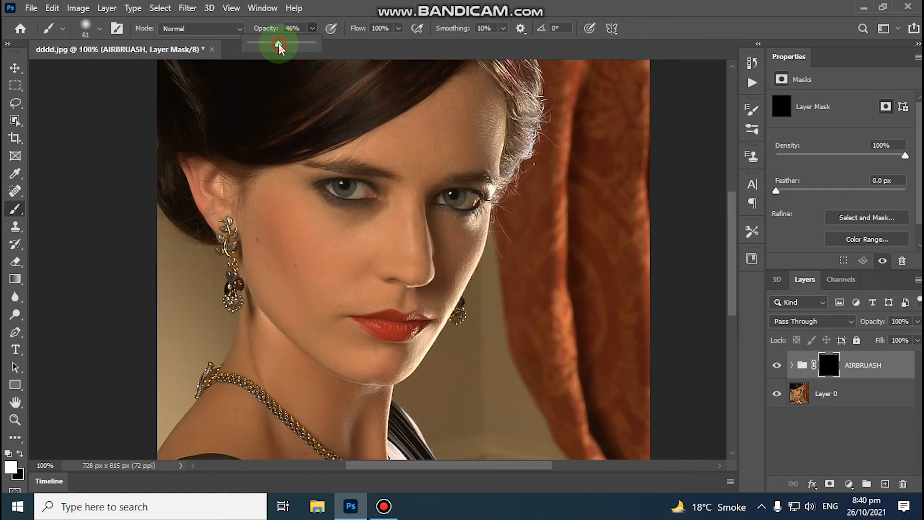
pyautogui.click(397, 28)
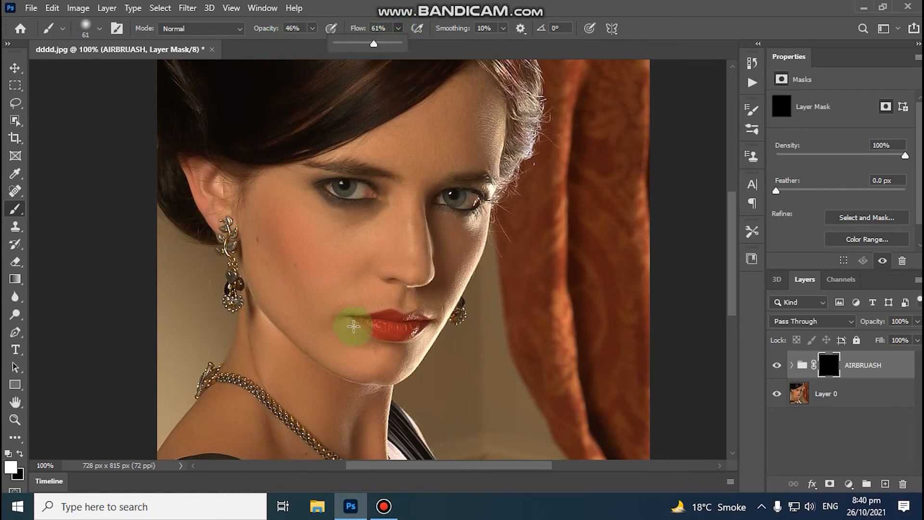
pyautogui.click(290, 198)
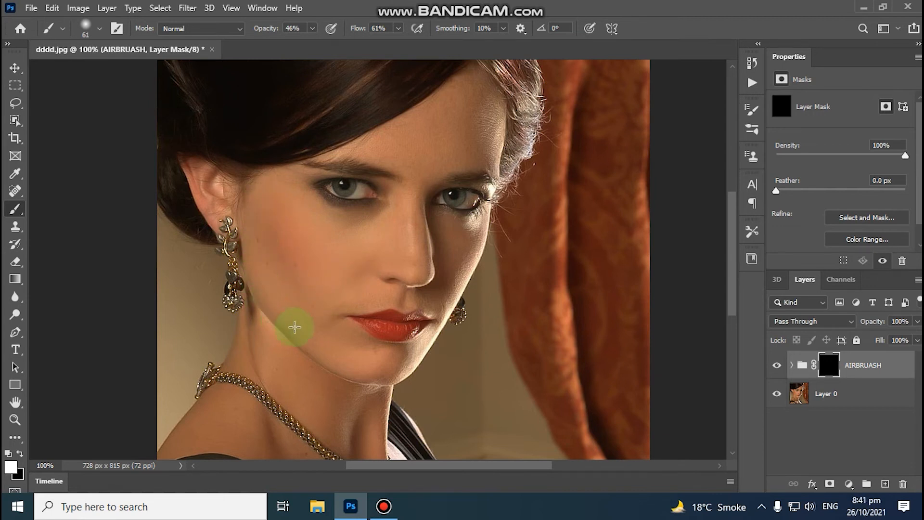
pyautogui.moveTo(316, 352)
pyautogui.mouseDown()
pyautogui.moveTo(400, 384)
pyautogui.moveTo(364, 378)
pyautogui.moveTo(352, 336)
pyautogui.moveTo(381, 354)
pyautogui.moveTo(349, 335)
pyautogui.moveTo(416, 358)
pyautogui.moveTo(424, 341)
pyautogui.moveTo(391, 373)
pyautogui.moveTo(375, 374)
pyautogui.moveTo(394, 375)
pyautogui.moveTo(427, 349)
pyautogui.moveTo(411, 336)
pyautogui.moveTo(406, 303)
pyautogui.moveTo(343, 311)
pyautogui.moveTo(392, 294)
pyautogui.moveTo(437, 305)
pyautogui.moveTo(380, 300)
pyautogui.moveTo(444, 293)
pyautogui.moveTo(462, 263)
pyautogui.moveTo(446, 303)
pyautogui.moveTo(483, 230)
pyautogui.moveTo(441, 222)
pyautogui.moveTo(451, 273)
pyautogui.moveTo(474, 236)
pyautogui.moveTo(434, 251)
pyautogui.moveTo(412, 228)
pyautogui.moveTo(421, 174)
pyautogui.moveTo(377, 216)
pyautogui.moveTo(325, 218)
pyautogui.moveTo(423, 251)
pyautogui.moveTo(361, 149)
pyautogui.moveTo(455, 183)
pyautogui.moveTo(421, 163)
pyautogui.moveTo(418, 175)
pyautogui.moveTo(471, 155)
pyautogui.moveTo(449, 138)
pyautogui.moveTo(340, 140)
pyautogui.moveTo(439, 97)
pyautogui.moveTo(487, 99)
pyautogui.moveTo(485, 156)
pyautogui.moveTo(480, 134)
pyautogui.moveTo(481, 118)
pyautogui.moveTo(491, 161)
pyautogui.moveTo(458, 163)
pyautogui.moveTo(462, 148)
pyautogui.moveTo(448, 178)
pyautogui.mouseUp()
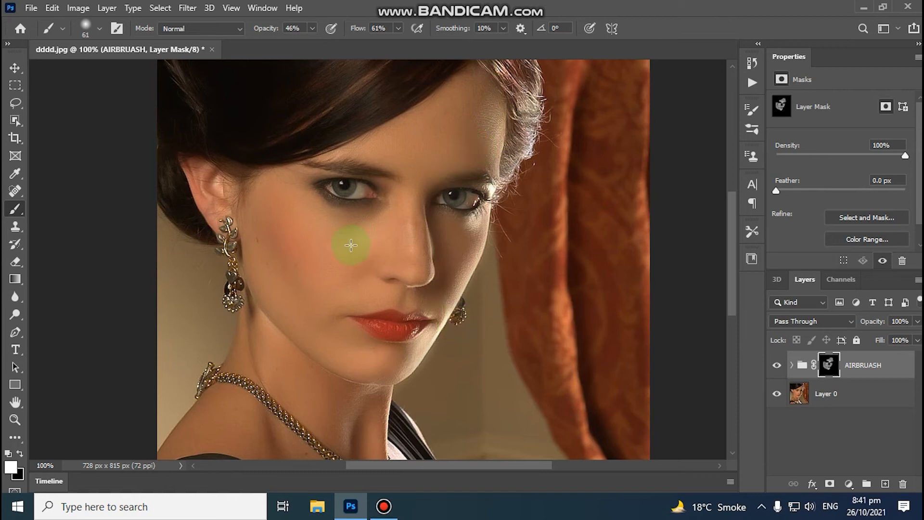
pyautogui.moveTo(243, 342)
pyautogui.mouseDown()
pyautogui.moveTo(249, 379)
pyautogui.moveTo(254, 347)
pyautogui.moveTo(313, 388)
pyautogui.moveTo(275, 342)
pyautogui.moveTo(321, 384)
pyautogui.moveTo(369, 400)
pyautogui.moveTo(345, 394)
pyautogui.moveTo(382, 394)
pyautogui.moveTo(374, 436)
pyautogui.moveTo(353, 447)
pyautogui.moveTo(313, 412)
pyautogui.moveTo(360, 440)
pyautogui.moveTo(340, 420)
pyautogui.moveTo(262, 378)
pyautogui.moveTo(332, 439)
pyautogui.moveTo(256, 423)
pyautogui.moveTo(223, 390)
pyautogui.moveTo(178, 448)
pyautogui.moveTo(276, 449)
pyautogui.moveTo(207, 421)
pyautogui.moveTo(256, 413)
pyautogui.moveTo(287, 446)
pyautogui.moveTo(318, 451)
pyautogui.moveTo(218, 451)
pyautogui.moveTo(320, 460)
pyautogui.moveTo(352, 434)
pyautogui.mouseUp()
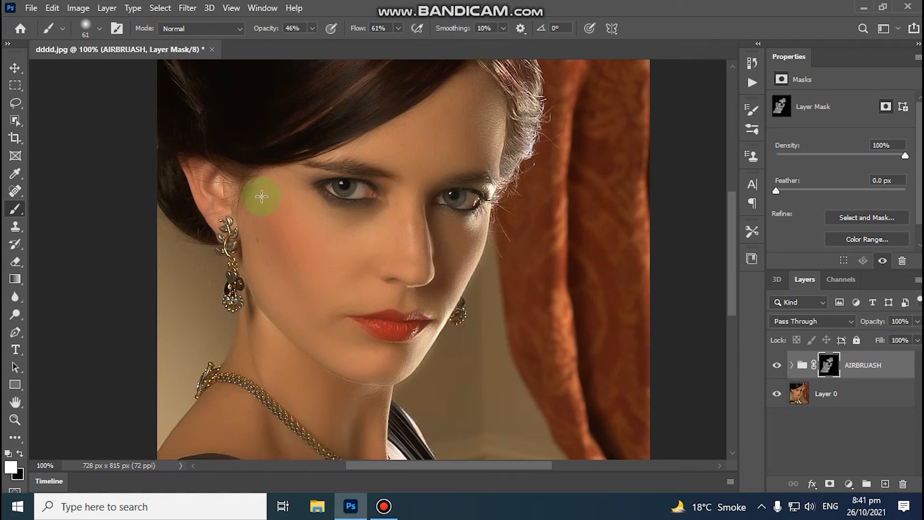
pyautogui.moveTo(377, 191)
pyautogui.mouseDown()
pyautogui.moveTo(350, 199)
pyautogui.moveTo(307, 179)
pyautogui.moveTo(319, 172)
pyautogui.moveTo(295, 179)
pyautogui.moveTo(364, 219)
pyautogui.moveTo(469, 220)
pyautogui.moveTo(487, 236)
pyautogui.moveTo(467, 227)
pyautogui.moveTo(422, 304)
pyautogui.moveTo(336, 305)
pyautogui.moveTo(418, 252)
pyautogui.moveTo(406, 216)
pyautogui.moveTo(402, 267)
pyautogui.moveTo(428, 224)
pyautogui.moveTo(422, 221)
pyautogui.moveTo(423, 276)
pyautogui.moveTo(454, 345)
pyautogui.moveTo(463, 320)
pyautogui.moveTo(455, 307)
pyautogui.moveTo(432, 308)
pyautogui.moveTo(552, 367)
pyautogui.mouseUp()
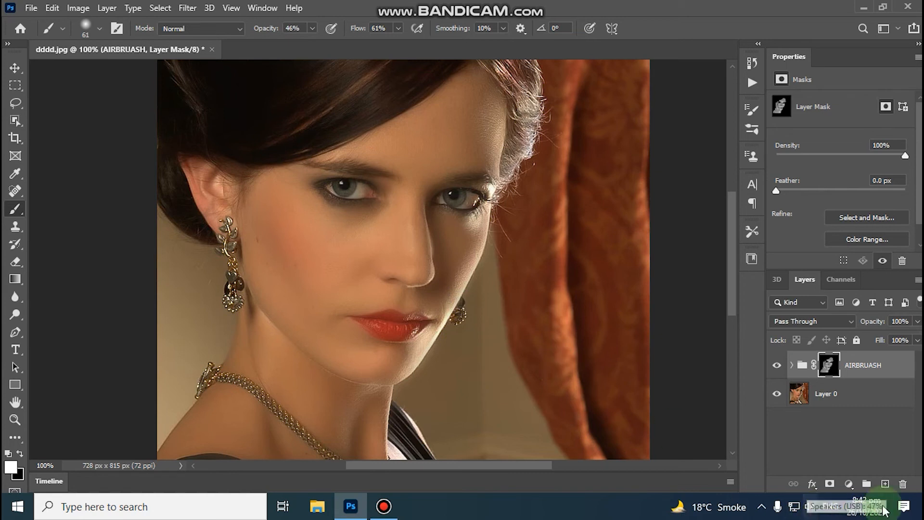
# Add a new empty layer above the AIRBRUASH group and set its blend mode to Overlay
pyautogui.click(886, 484)
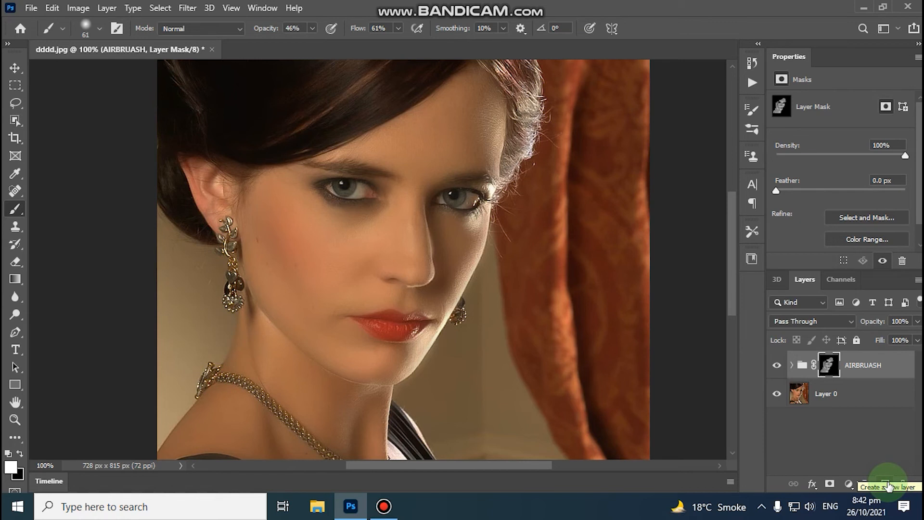
pyautogui.click(886, 485)
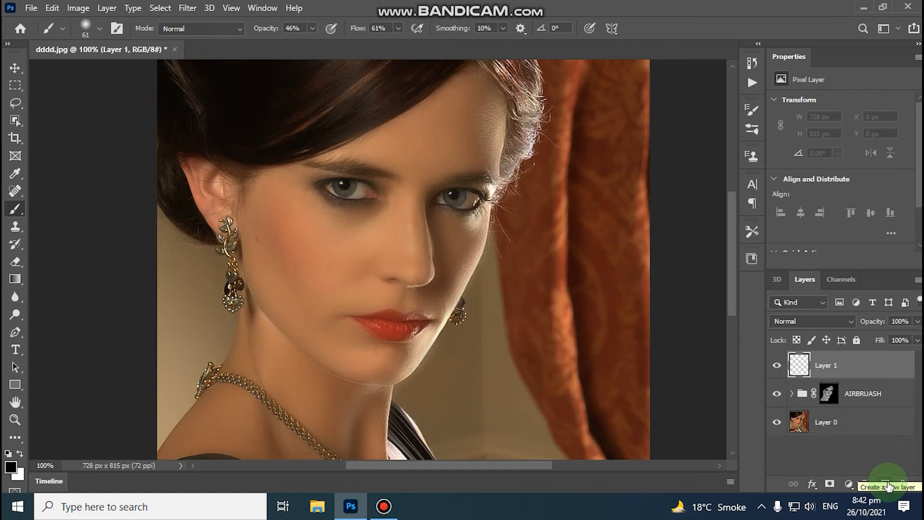
pyautogui.click(821, 323)
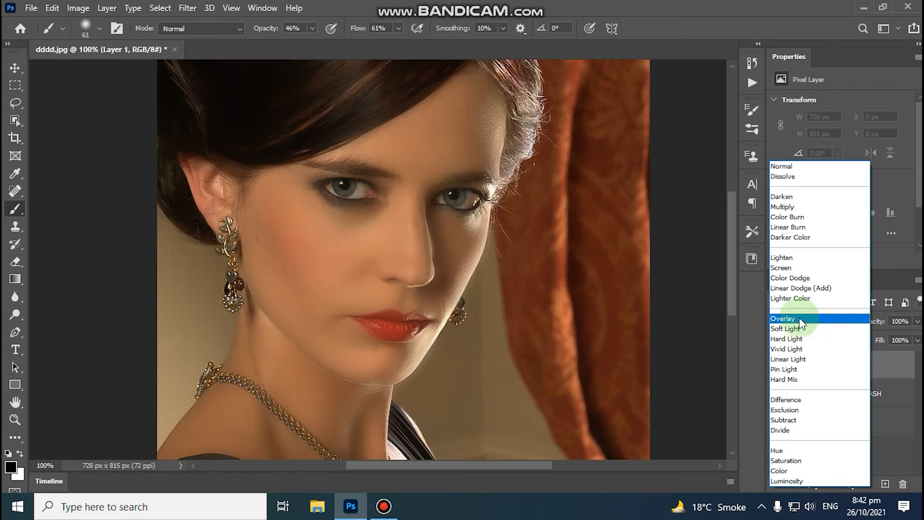
pyautogui.click(801, 319)
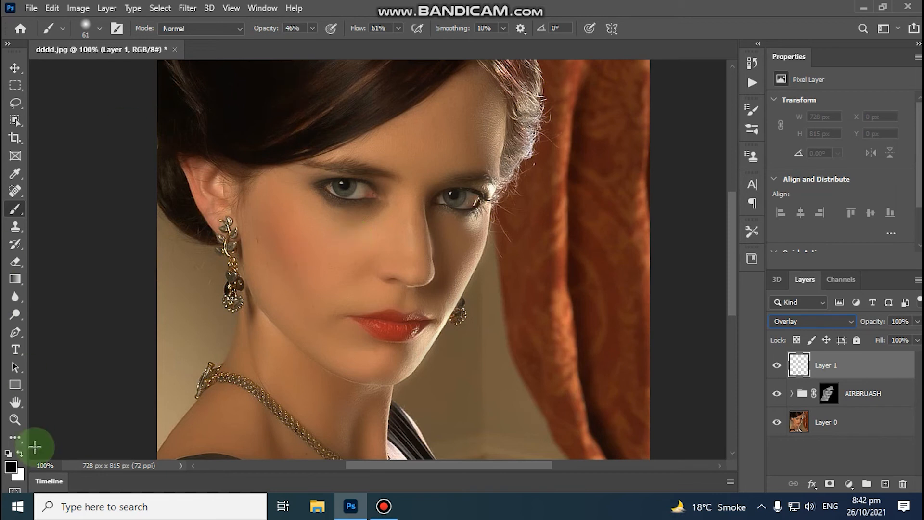
# Brighten the irises of both eyes on the Overlay layer by painting white with a soft 34 px brush
pyautogui.click(15, 420)
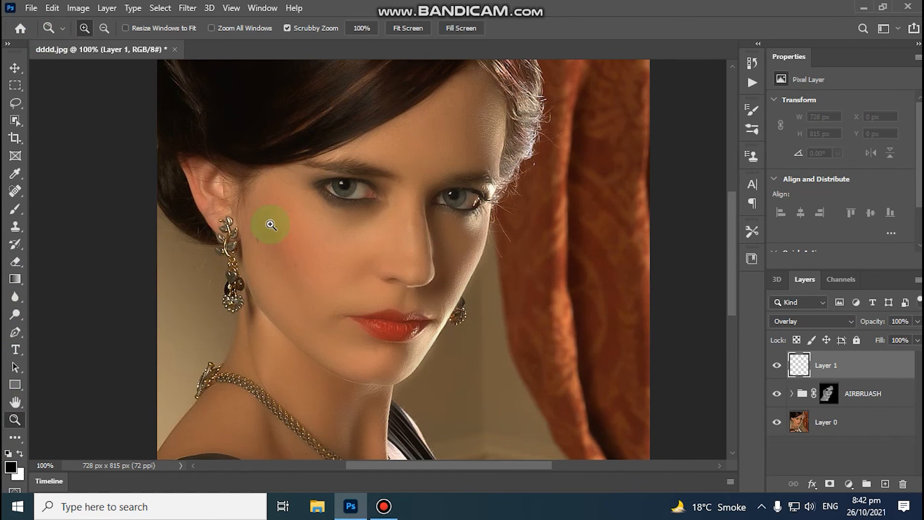
pyautogui.click(377, 256)
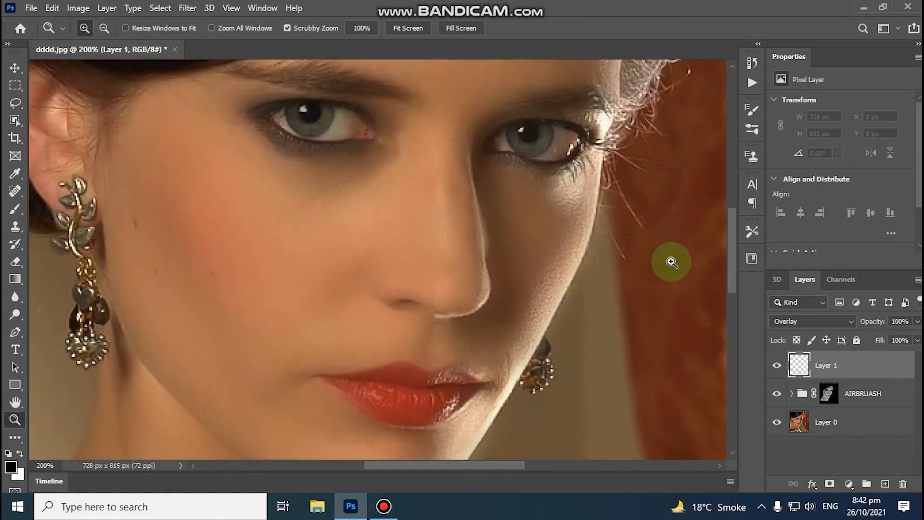
pyautogui.moveTo(730, 246); pyautogui.dragTo(731, 221)
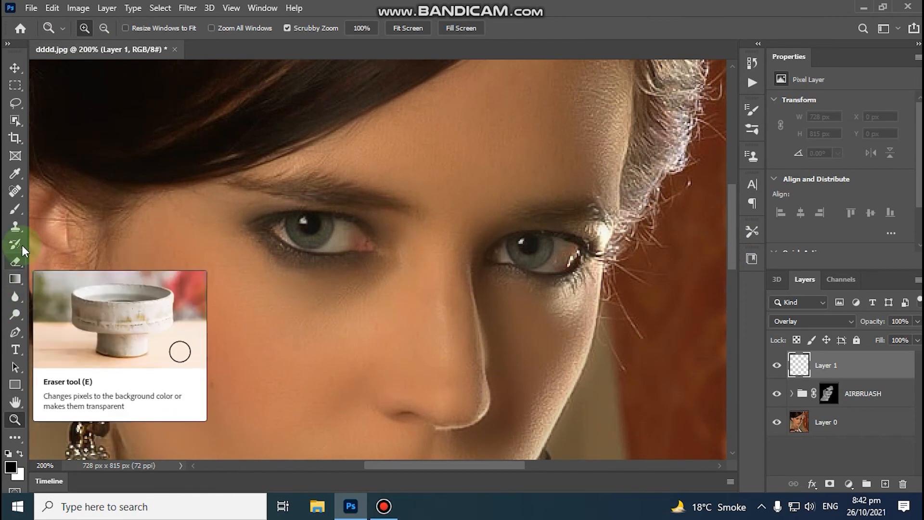
pyautogui.click(19, 210)
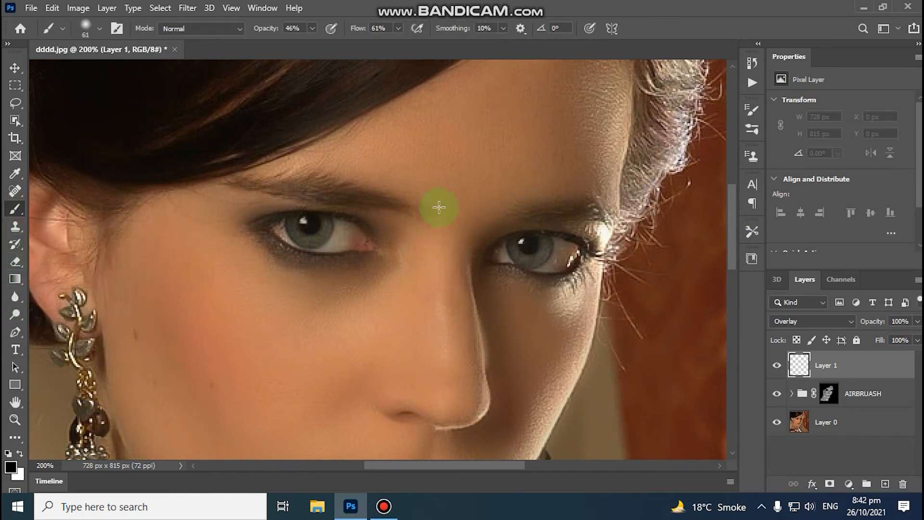
pyautogui.moveTo(437, 285)
pyautogui.mouseDown()
pyautogui.moveTo(470, 276)
pyautogui.moveTo(372, 276)
pyautogui.moveTo(326, 225)
pyautogui.mouseUp()
pyautogui.rightClick(328, 224)
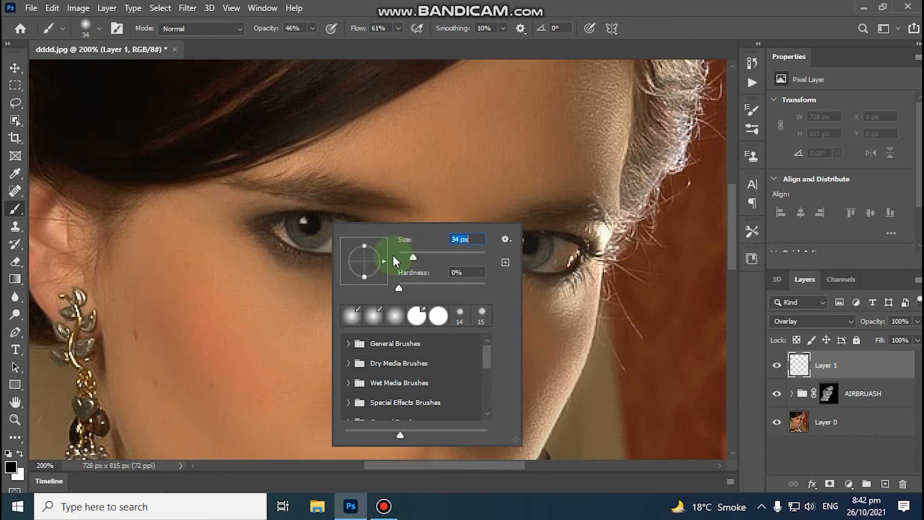
pyautogui.press('Return')
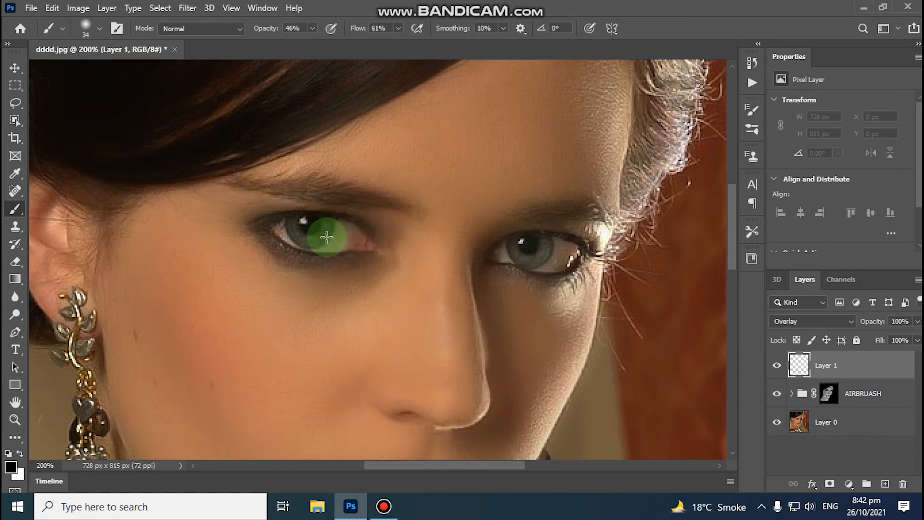
pyautogui.click(317, 237)
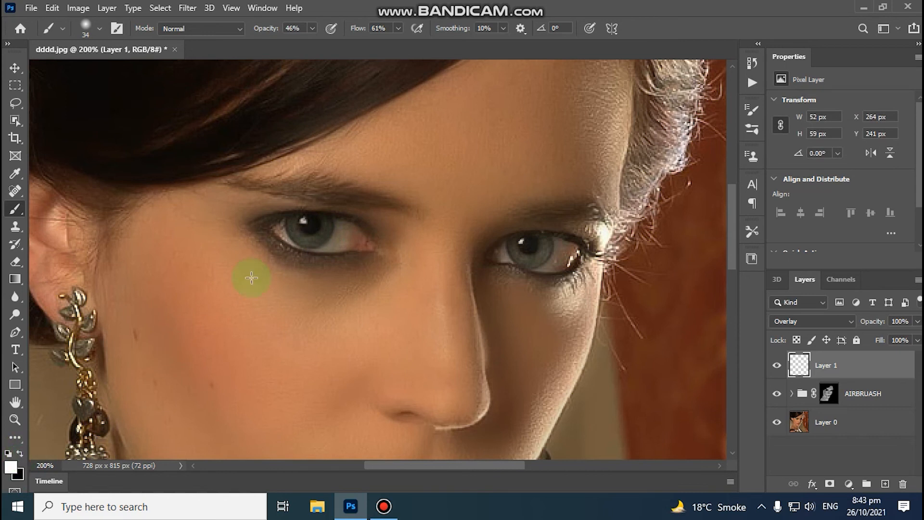
pyautogui.moveTo(327, 226); pyautogui.dragTo(308, 236)
pyautogui.moveTo(534, 262)
pyautogui.mouseDown()
pyautogui.moveTo(541, 251)
pyautogui.moveTo(528, 259)
pyautogui.mouseUp()
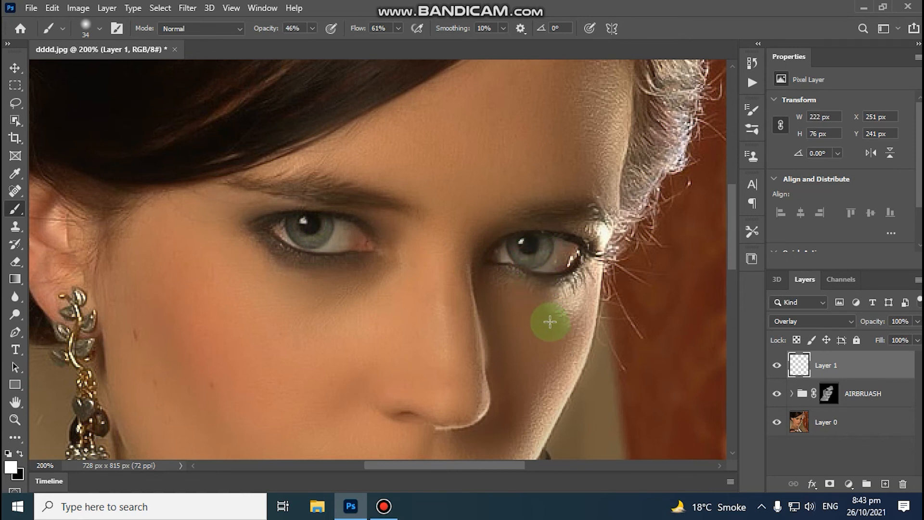
# Paint a white highlight on the lower lip on the Overlay layer with a soft 26 px brush
pyautogui.moveTo(731, 244); pyautogui.dragTo(732, 299)
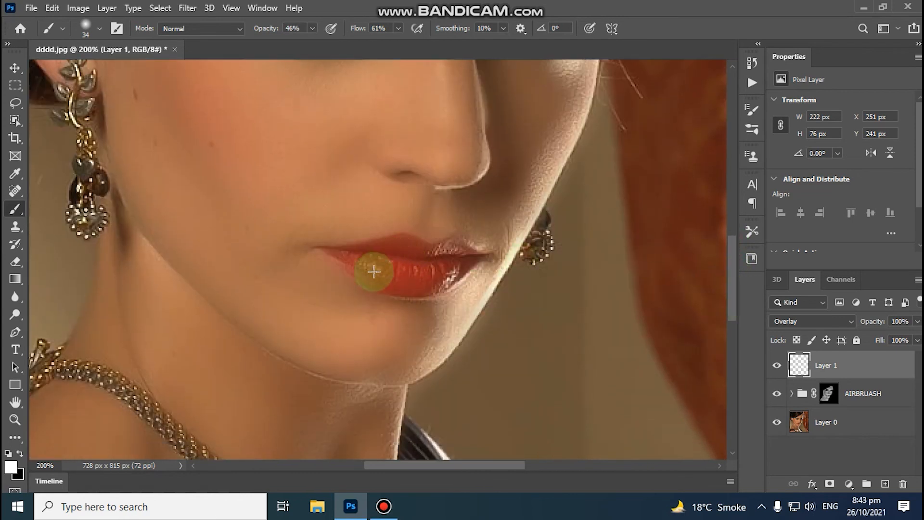
pyautogui.rightClick(409, 284)
pyautogui.click(463, 302)
pyautogui.moveTo(462, 300); pyautogui.dragTo(460, 299)
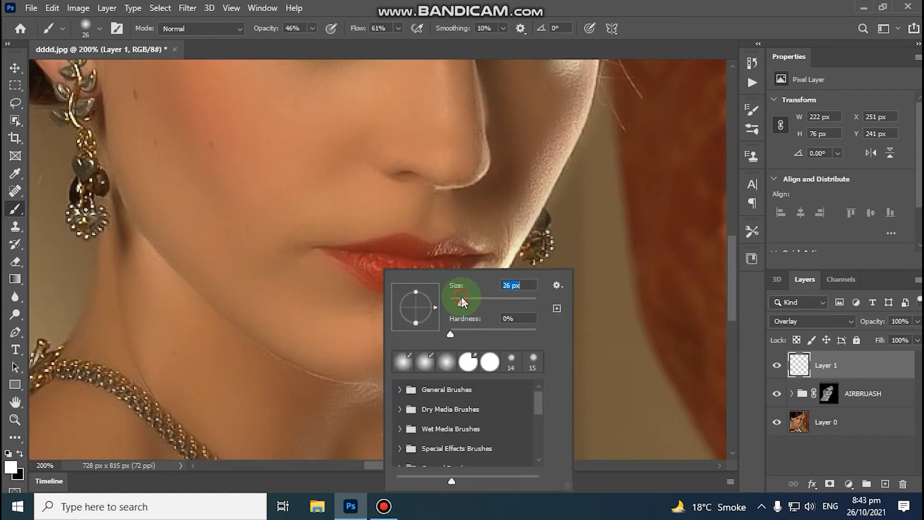
pyautogui.click(367, 257)
pyautogui.moveTo(368, 256); pyautogui.dragTo(386, 268)
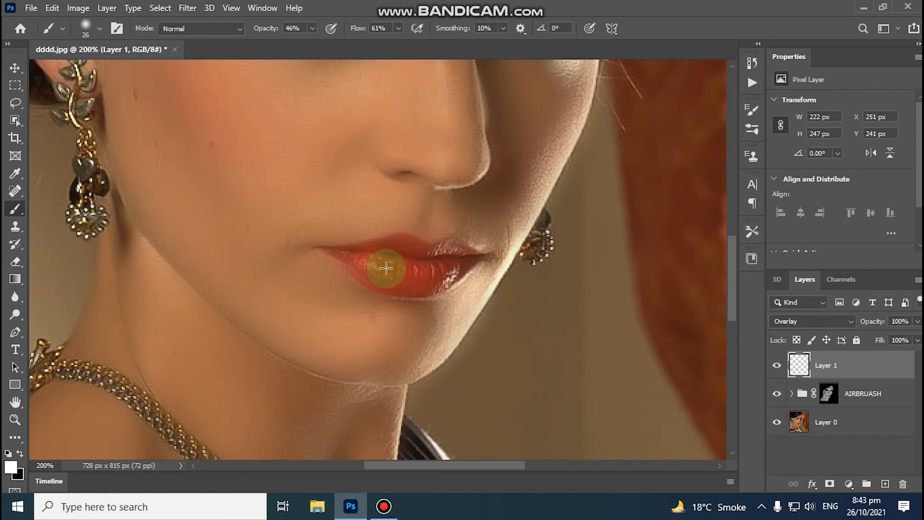
# Reduce the brush to 27% opacity and 36% flow, and paint subtler white highlights across the lips
pyautogui.click(399, 28)
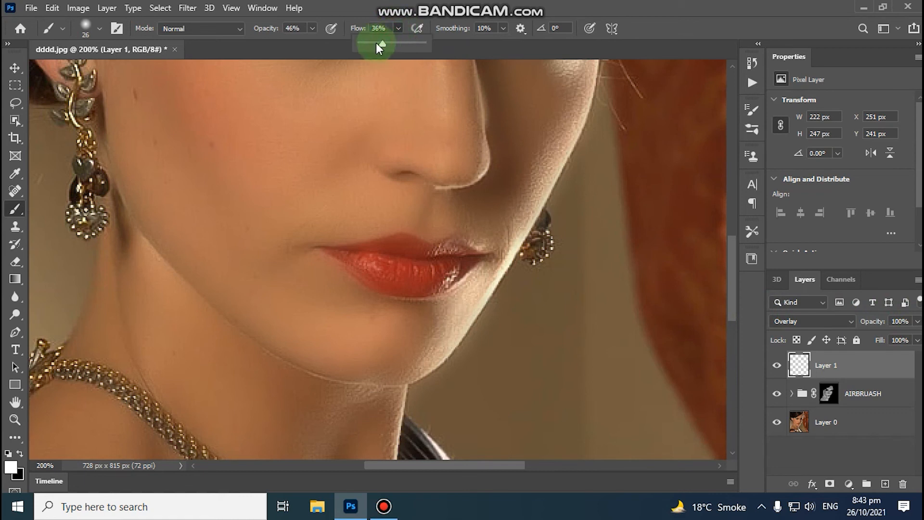
pyautogui.click(312, 28)
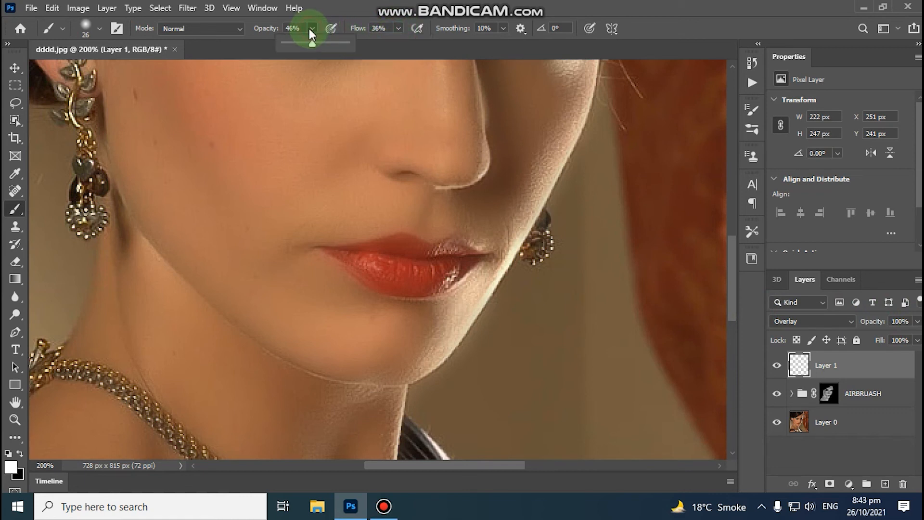
pyautogui.click(449, 268)
pyautogui.moveTo(371, 262)
pyautogui.mouseDown()
pyautogui.moveTo(401, 275)
pyautogui.moveTo(425, 258)
pyautogui.moveTo(419, 245)
pyautogui.moveTo(449, 263)
pyautogui.moveTo(431, 284)
pyautogui.moveTo(491, 301)
pyautogui.moveTo(446, 264)
pyautogui.moveTo(445, 250)
pyautogui.moveTo(460, 249)
pyautogui.moveTo(380, 251)
pyautogui.moveTo(345, 256)
pyautogui.mouseUp()
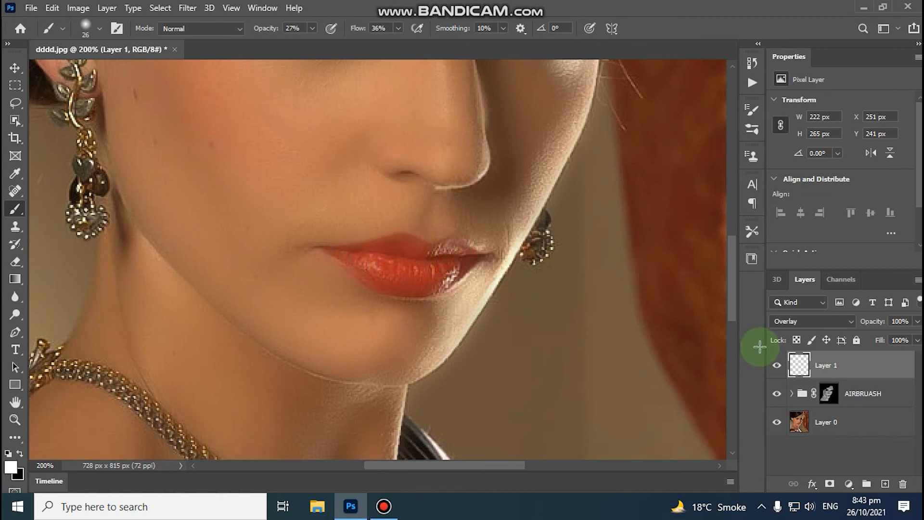
# Lower the opacity of the Overlay highlight layer to 42%
pyautogui.click(918, 321)
pyautogui.moveTo(909, 337); pyautogui.dragTo(876, 345)
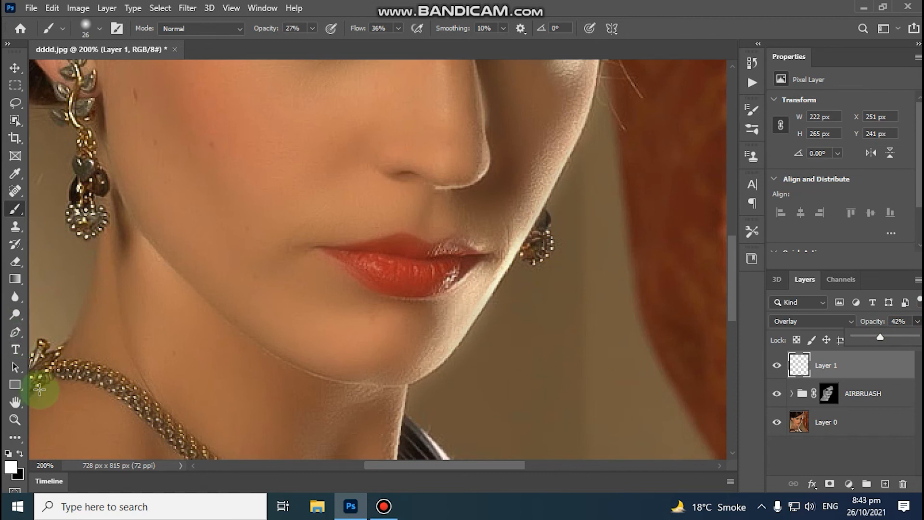
pyautogui.click(18, 419)
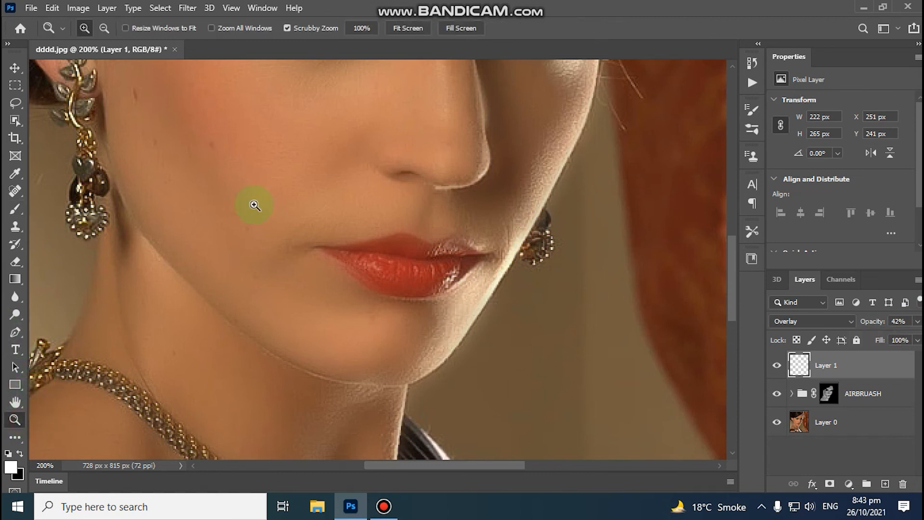
pyautogui.click(104, 28)
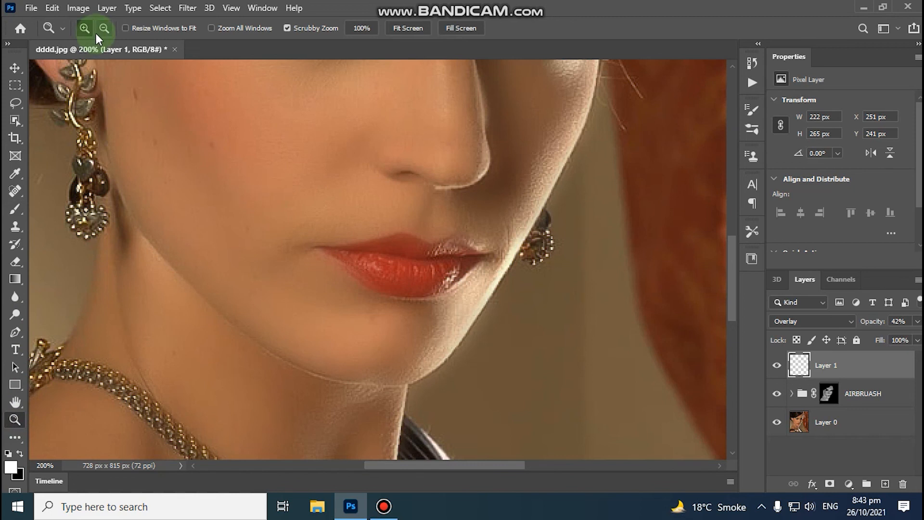
pyautogui.click(256, 245)
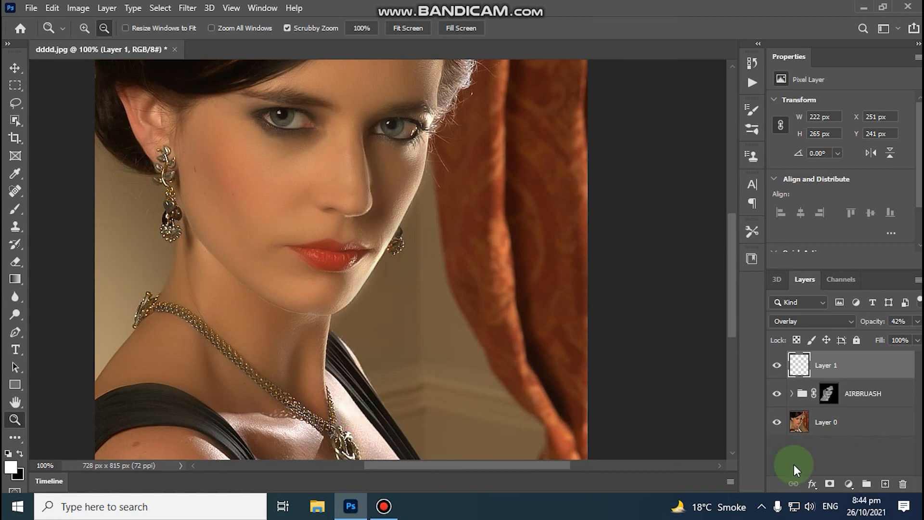
# Add a Solid Color fill layer in coral red #eb5151 above the highlight layer
pyautogui.click(848, 485)
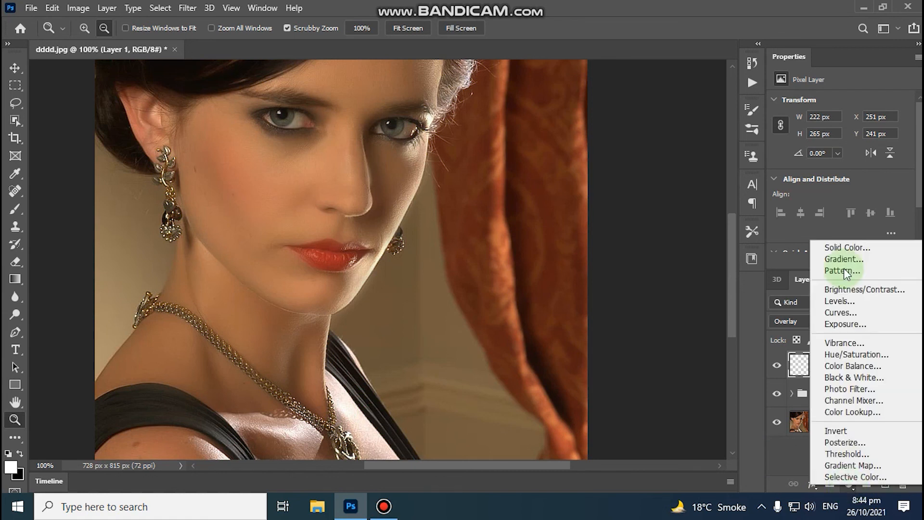
pyautogui.click(851, 250)
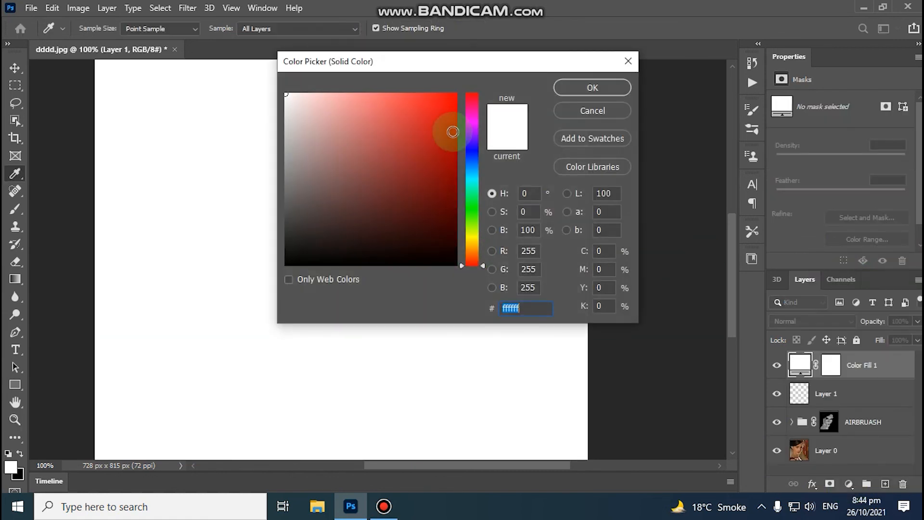
pyautogui.click(397, 106)
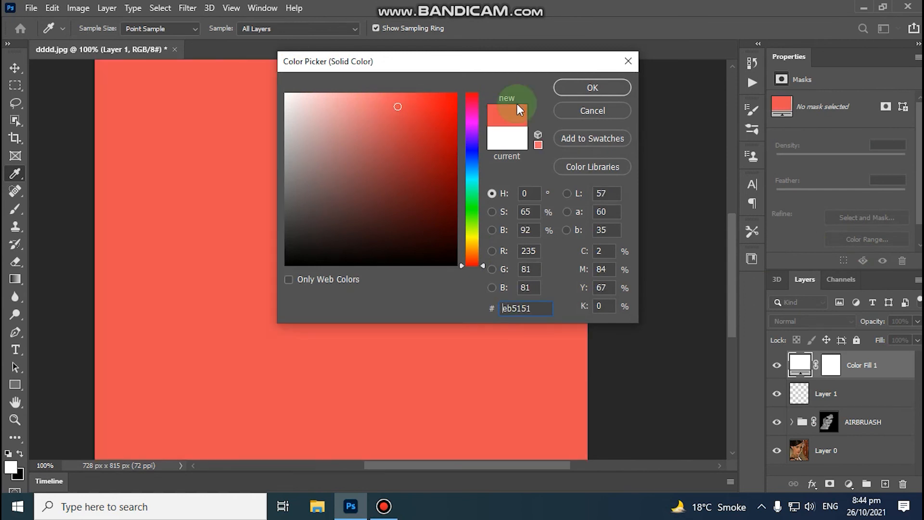
pyautogui.click(562, 90)
pyautogui.press('z')
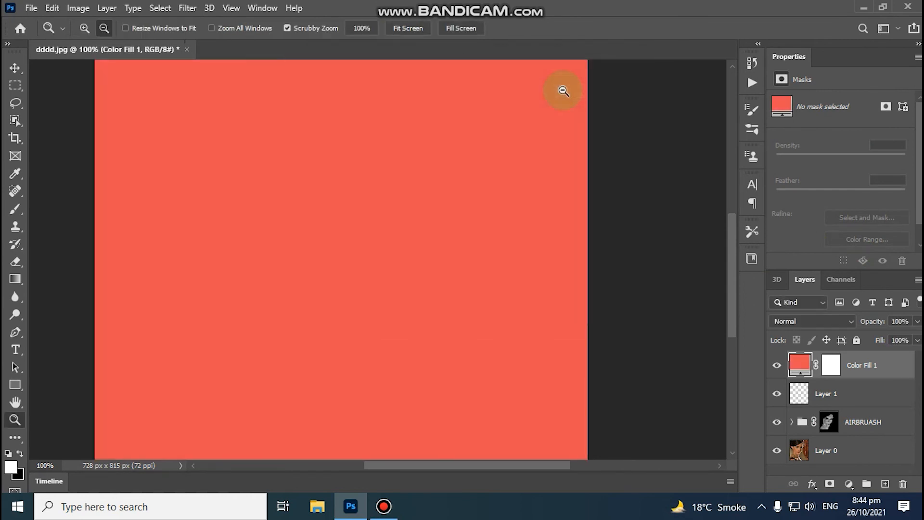
# Set the coral fill layer's blend mode to Soft Light and invert its layer mask to black
pyautogui.click(788, 318)
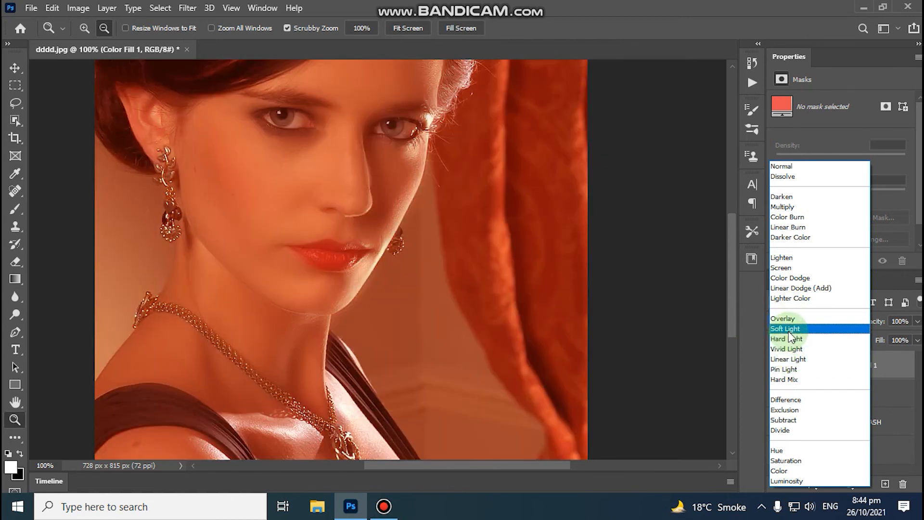
pyautogui.click(788, 331)
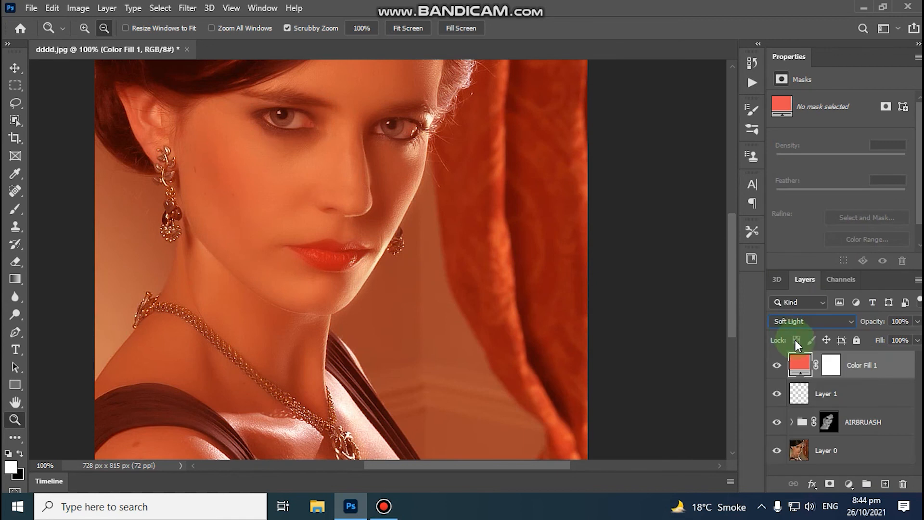
pyautogui.click(829, 365)
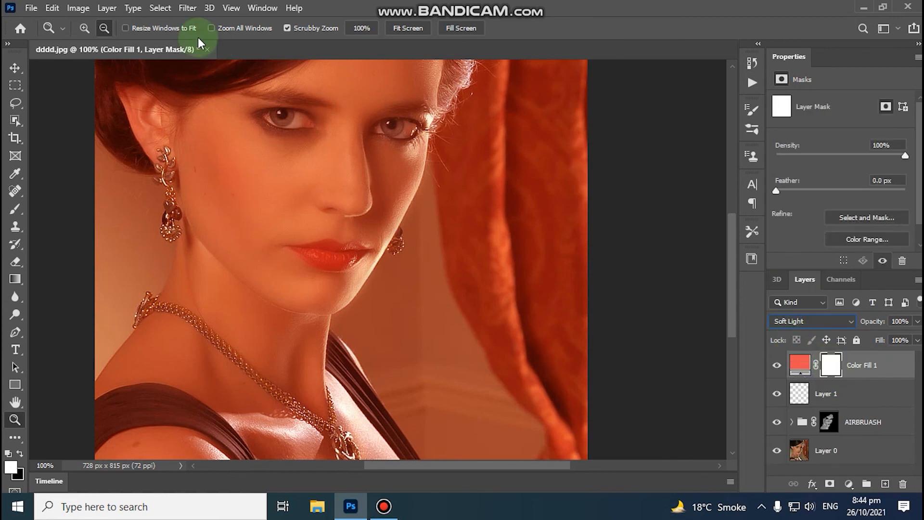
pyautogui.click(76, 7)
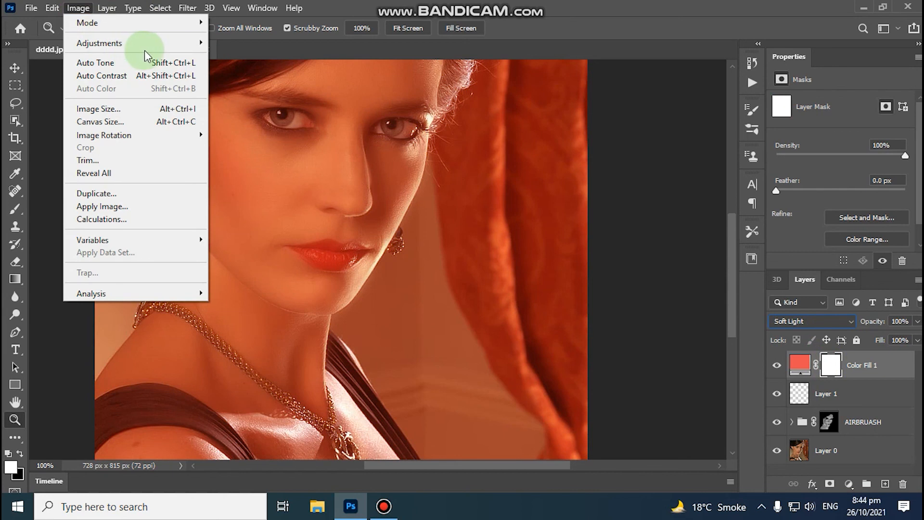
pyautogui.moveTo(162, 43)
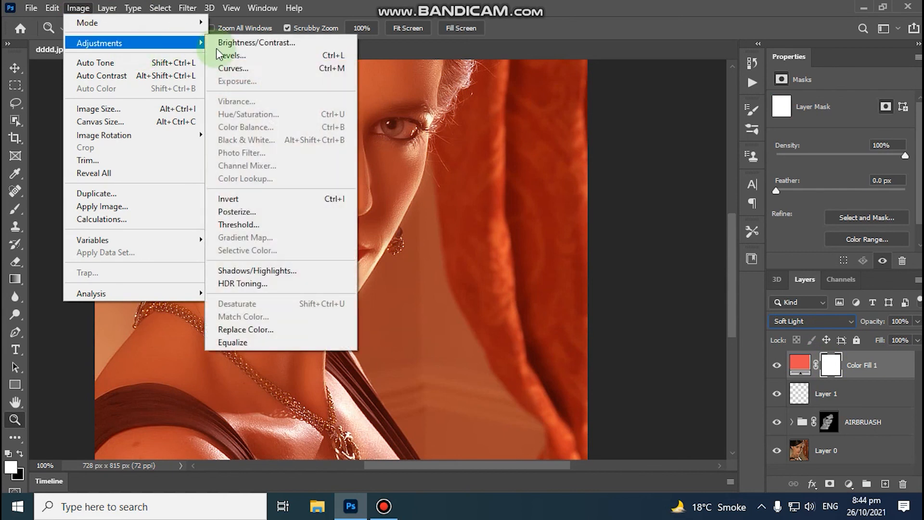
pyautogui.click(272, 199)
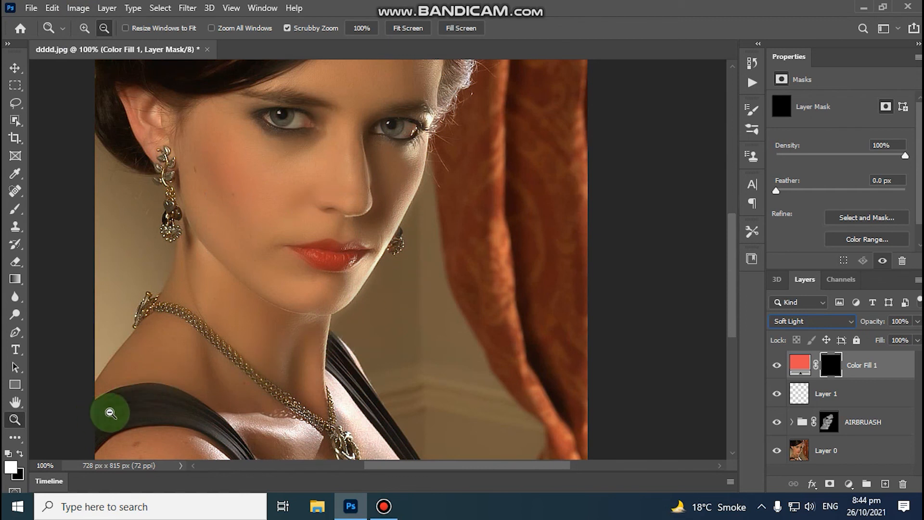
# Set a grey foreground color and brush over the lips on the fill layer's mask to reveal the coral tint there
pyautogui.click(17, 206)
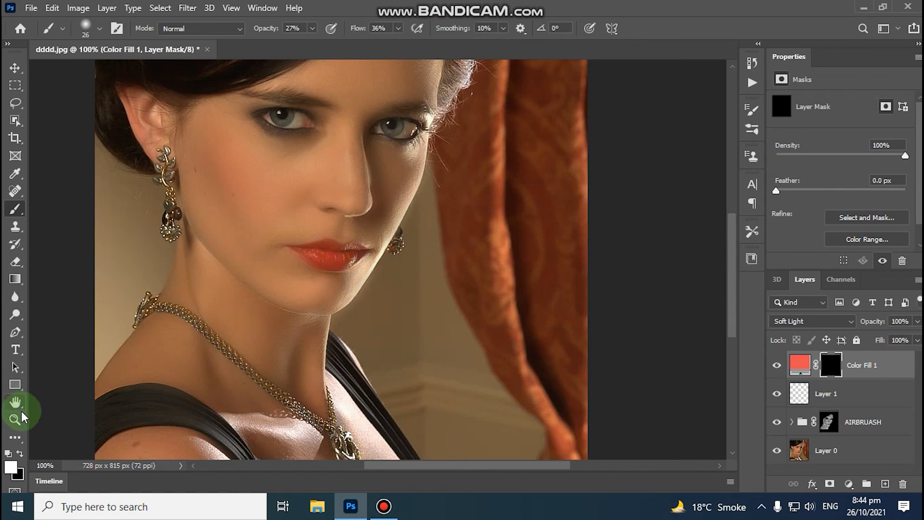
pyautogui.click(20, 451)
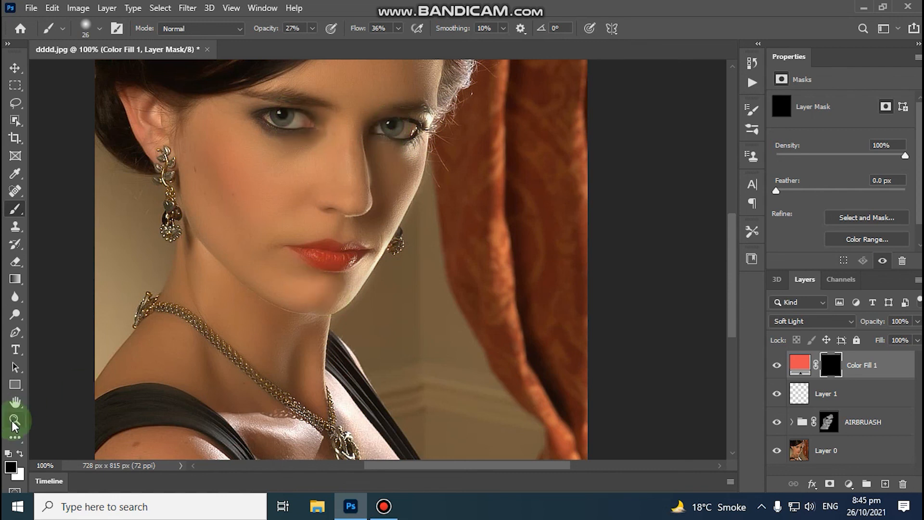
pyautogui.click(18, 452)
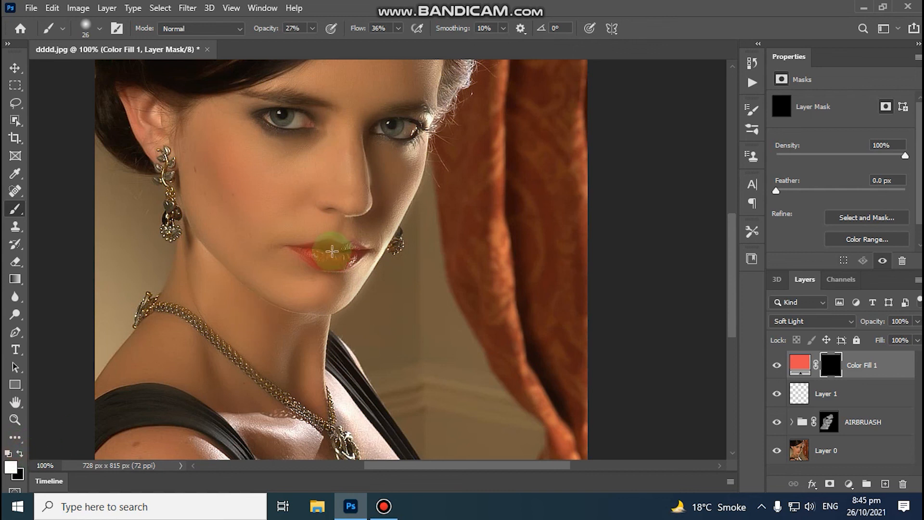
pyautogui.click(11, 467)
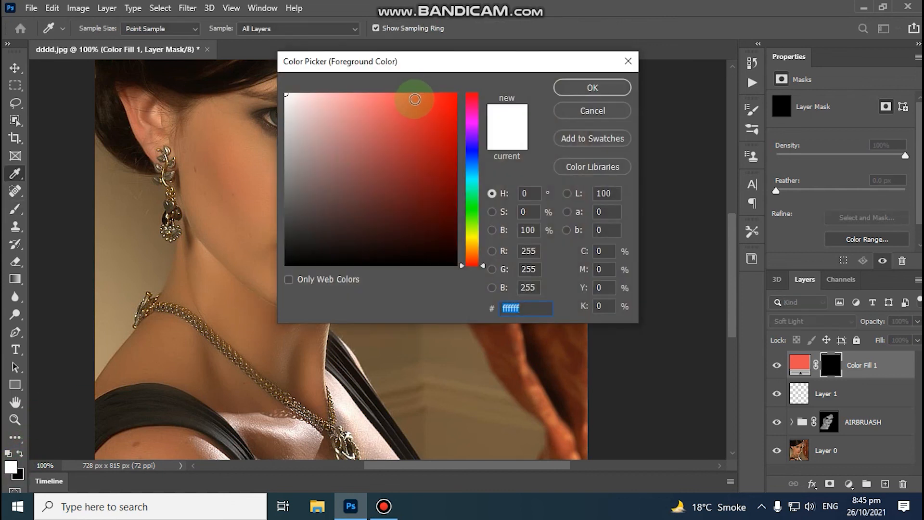
pyautogui.click(424, 101)
pyautogui.click(566, 89)
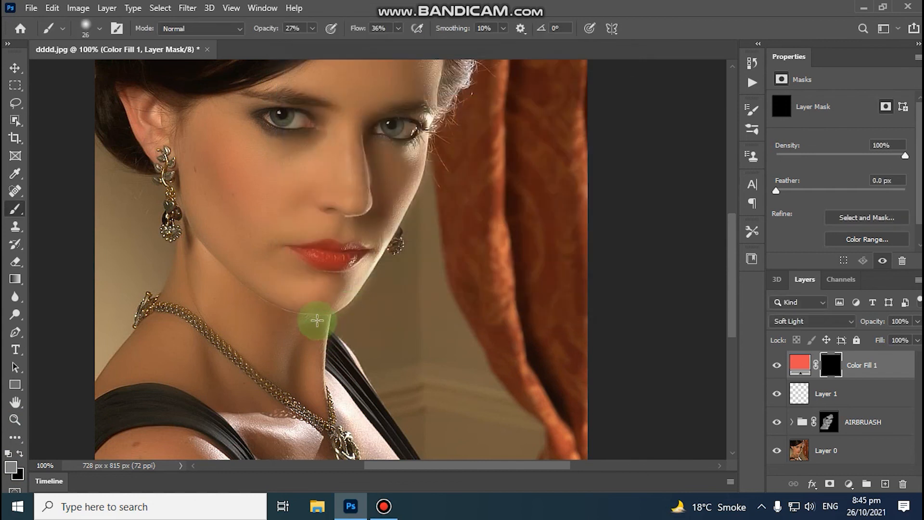
pyautogui.moveTo(345, 265)
pyautogui.mouseDown()
pyautogui.moveTo(311, 260)
pyautogui.moveTo(312, 251)
pyautogui.moveTo(343, 260)
pyautogui.moveTo(357, 246)
pyautogui.mouseUp()
pyautogui.click(844, 371)
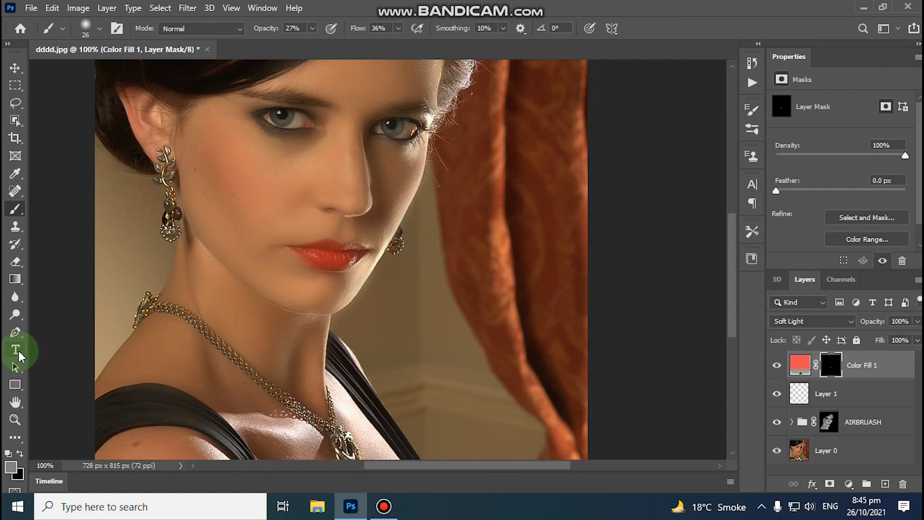
pyautogui.click(15, 418)
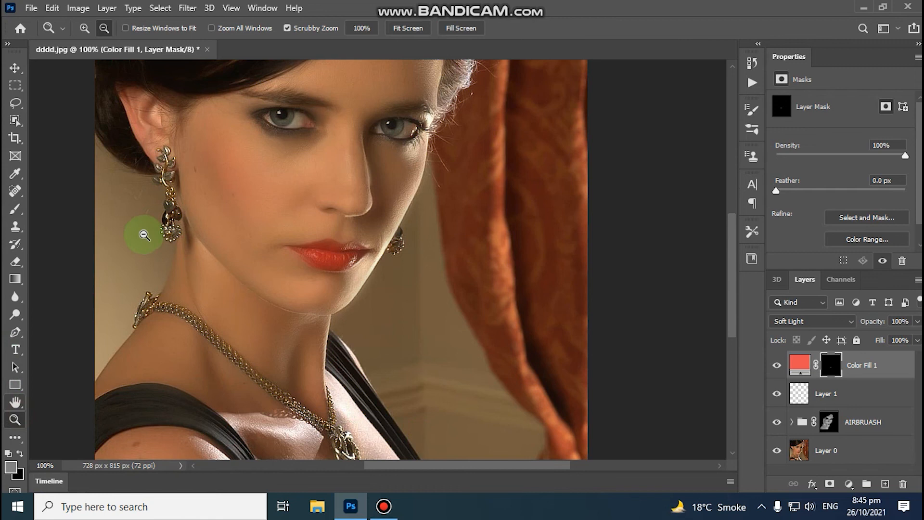
pyautogui.click(335, 369)
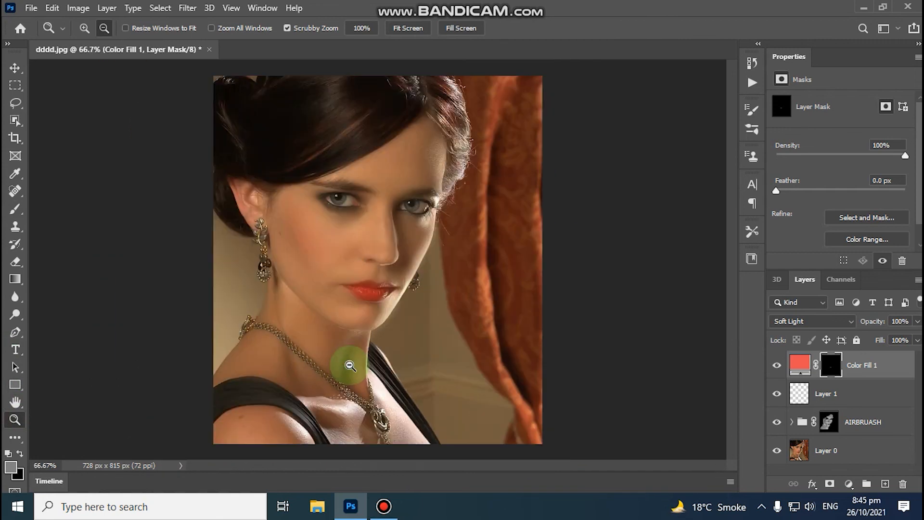